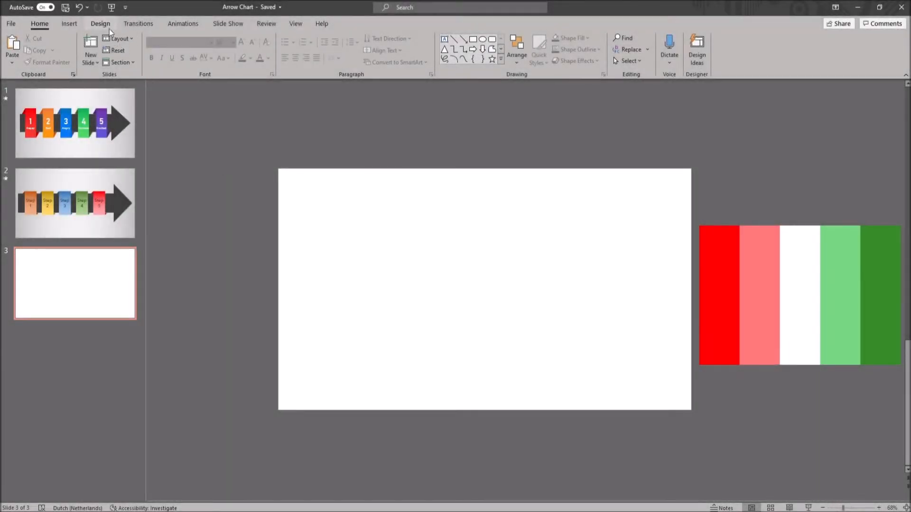
Give the blank third slide a grey linear gradient background running horizontally at a 0° angle
{"action": "left_click", "coordinate": [101, 24]}
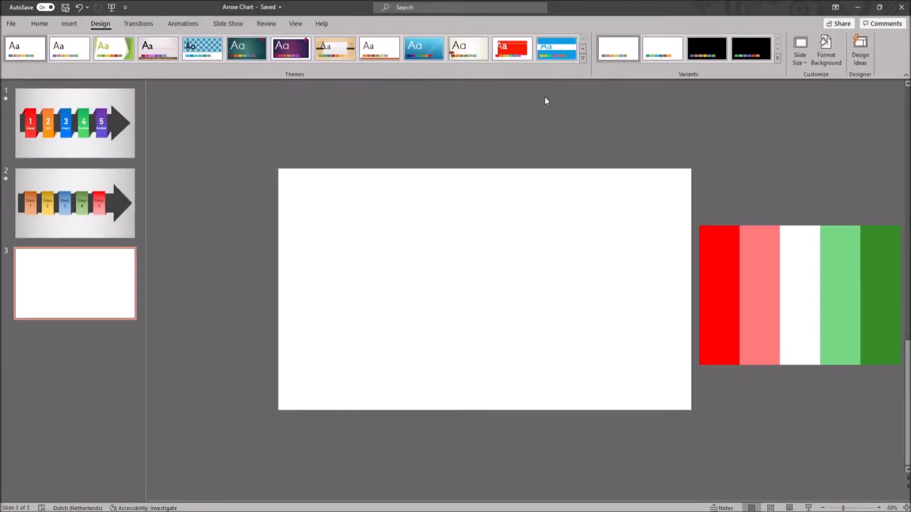
{"action": "left_click", "coordinate": [819, 59]}
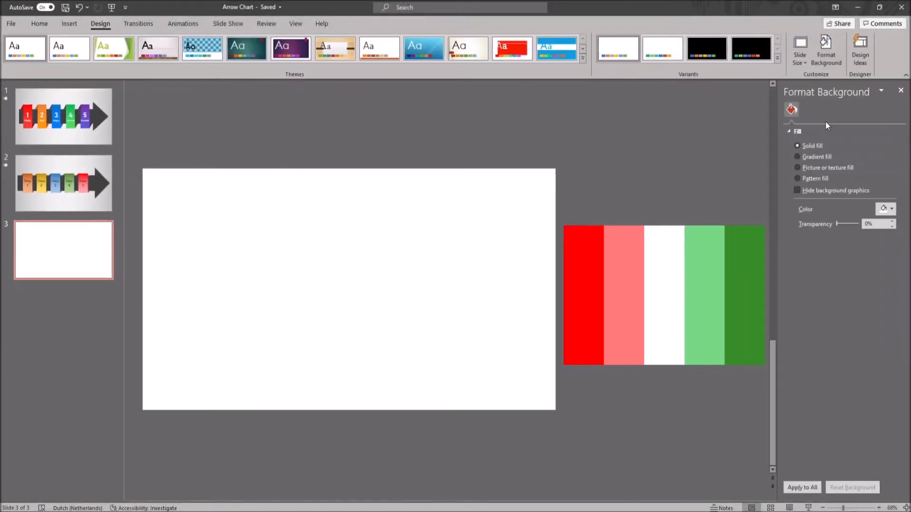
{"action": "left_click", "coordinate": [815, 157]}
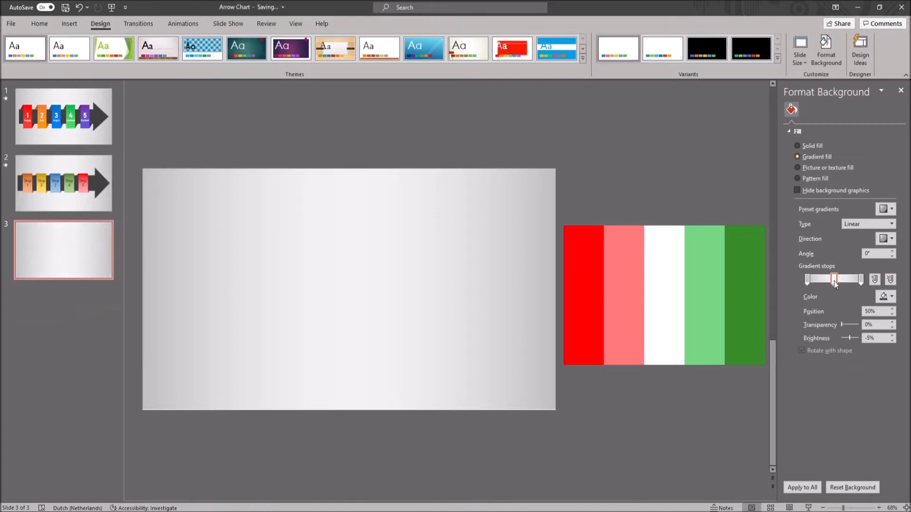
{"action": "left_click", "coordinate": [884, 238]}
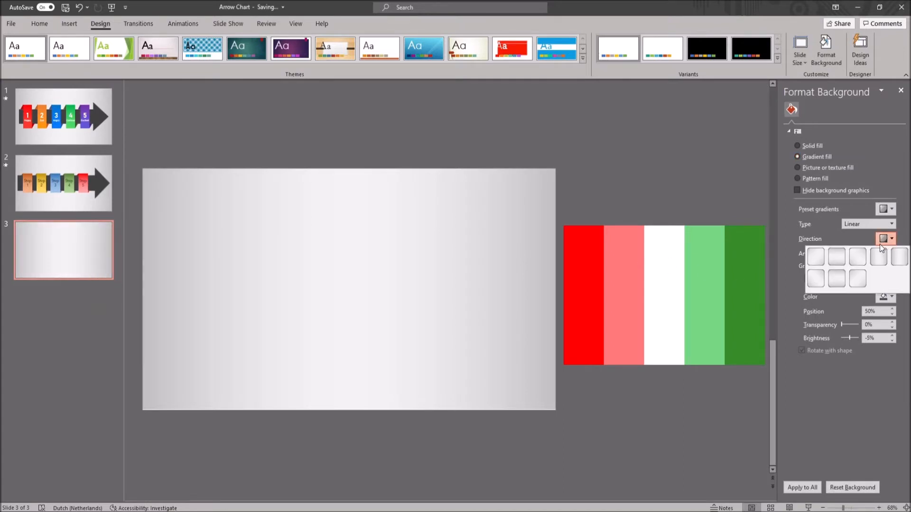
{"action": "left_click", "coordinate": [877, 261]}
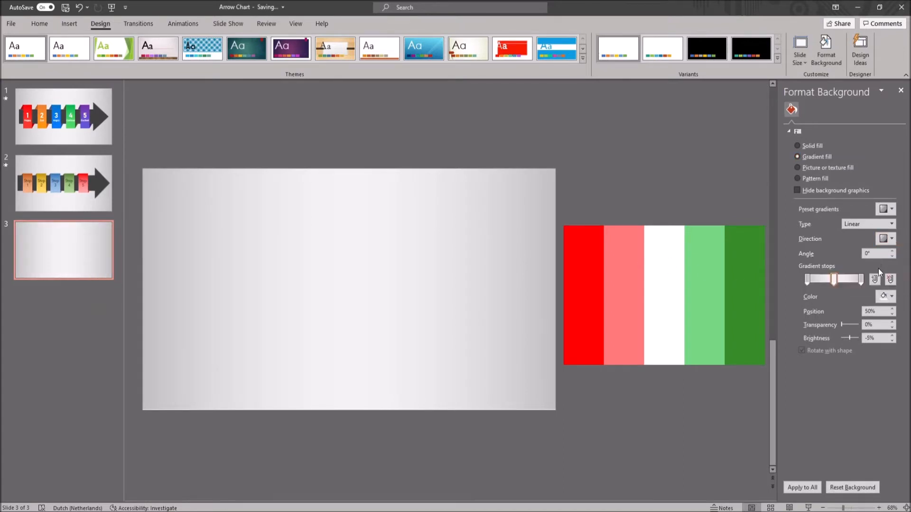
{"action": "left_click", "coordinate": [807, 279]}
{"action": "left_click", "coordinate": [901, 90]}
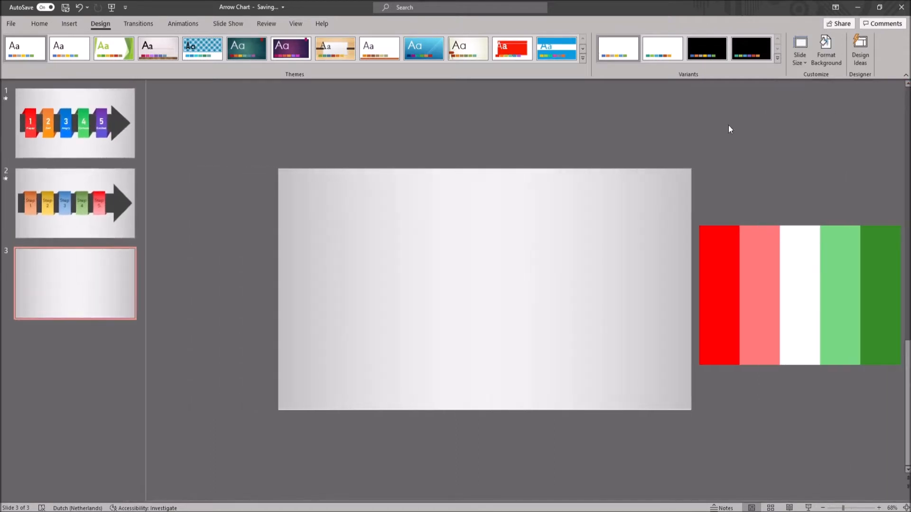
Draw a right block arrow across the slide, about 12.59" wide and 3.53" high
{"action": "left_click", "coordinate": [69, 25]}
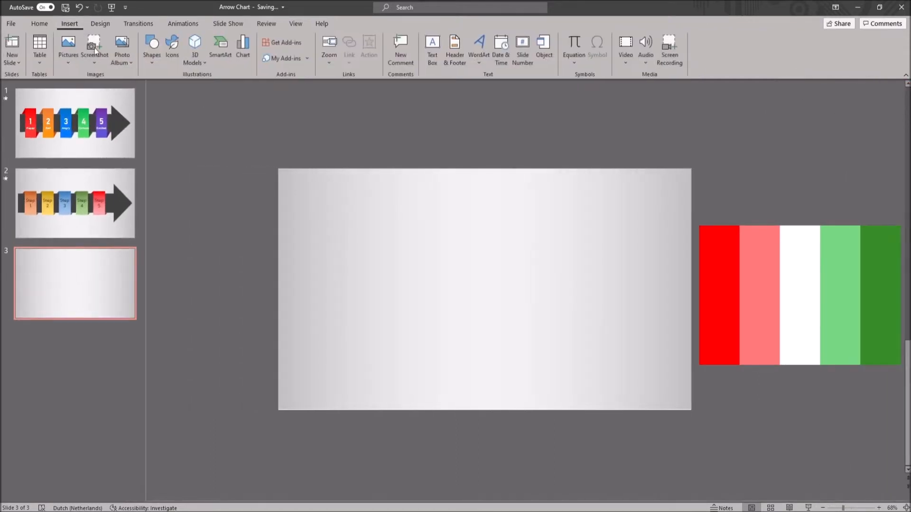
{"action": "left_click", "coordinate": [148, 64]}
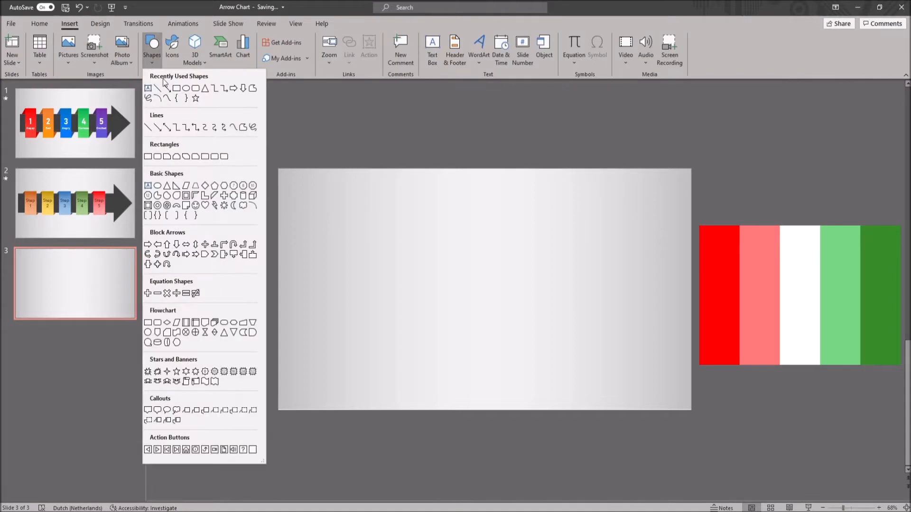
{"action": "left_click", "coordinate": [233, 88]}
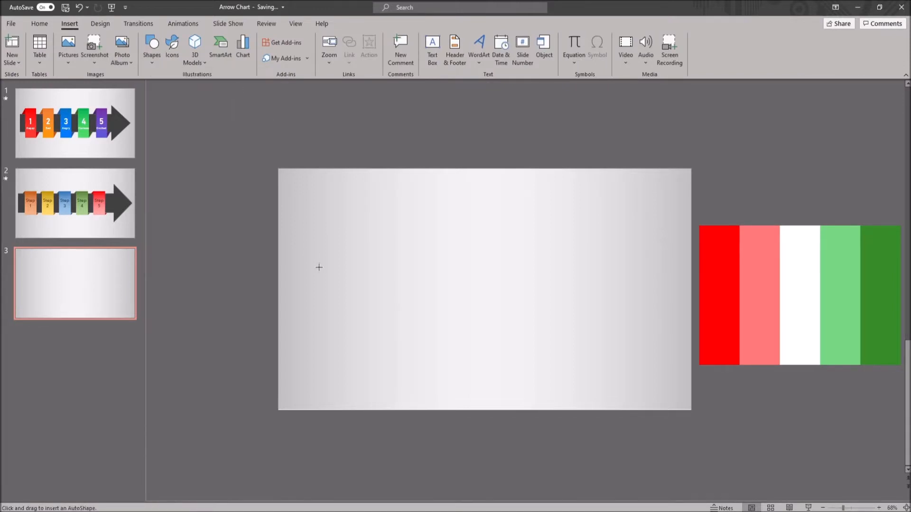
{"action": "left_click_drag", "start_coordinate": [328, 257], "coordinate": [683, 339]}
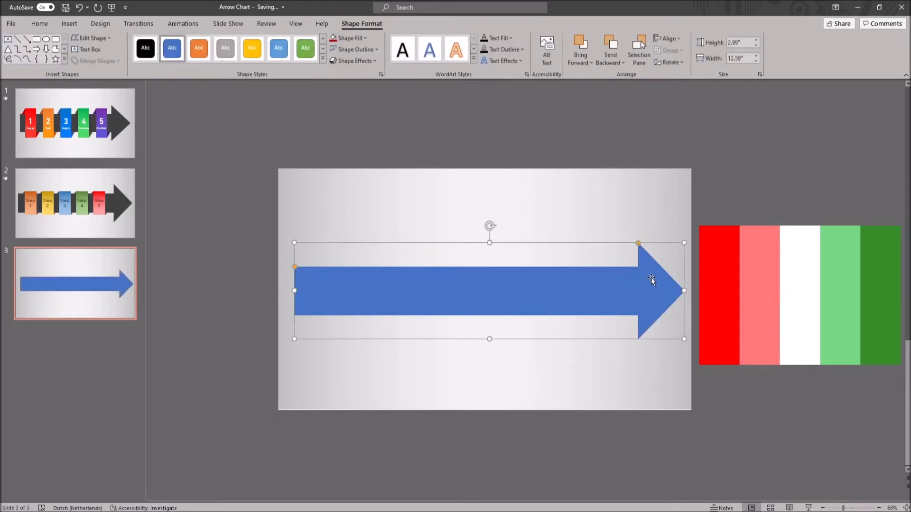
{"action": "left_click_drag", "start_coordinate": [492, 247], "coordinate": [498, 226]}
Center the block arrow on the slide both horizontally and vertically
{"action": "left_click", "coordinate": [667, 39]}
{"action": "left_click", "coordinate": [674, 68]}
{"action": "left_click", "coordinate": [669, 38]}
{"action": "left_click", "coordinate": [694, 112]}
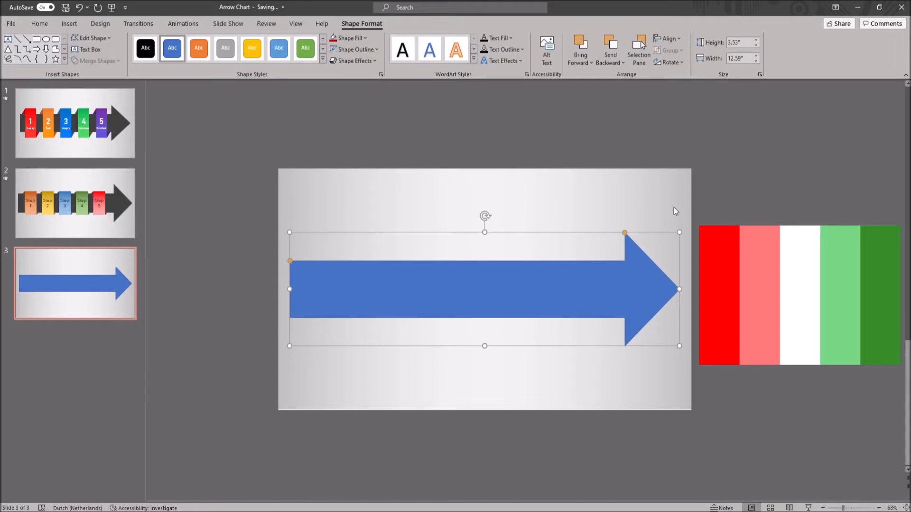
Remove the arrow's outline and fill it with the dark green sampled from the color palette beside the slide
{"action": "left_click", "coordinate": [358, 49]}
{"action": "left_click", "coordinate": [358, 186]}
{"action": "left_click", "coordinate": [354, 38]}
{"action": "left_click", "coordinate": [364, 206]}
{"action": "left_click", "coordinate": [879, 285]}
Darken the arrow's green fill by choosing a deeper custom shade
{"action": "left_click", "coordinate": [355, 38]}
{"action": "left_click", "coordinate": [365, 191]}
{"action": "left_click_drag", "start_coordinate": [262, 225], "coordinate": [262, 238]}
{"action": "left_click", "coordinate": [293, 164]}
{"action": "left_click", "coordinate": [391, 157]}
Apply the outer shadow offset to the left to the green arrow
{"action": "left_click", "coordinate": [427, 289]}
{"action": "left_click", "coordinate": [355, 61]}
{"action": "mouse_move", "coordinate": [362, 100]}
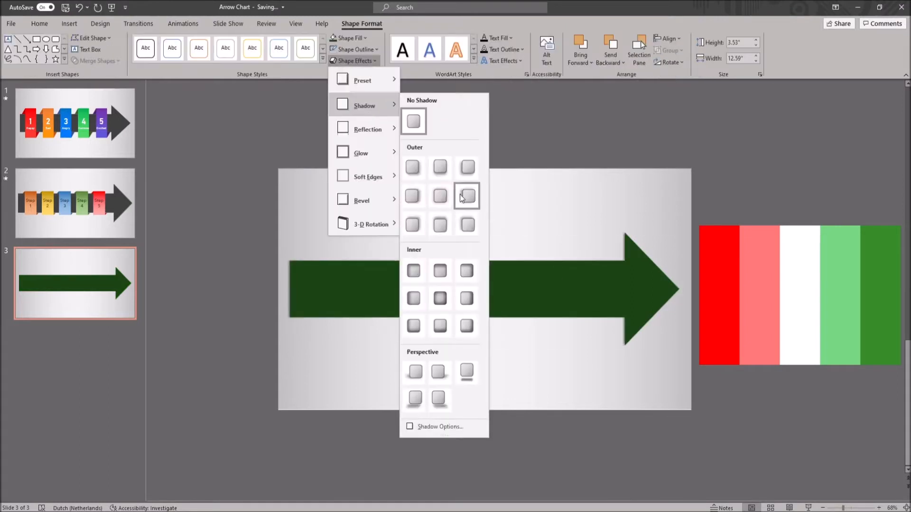
{"action": "left_click", "coordinate": [459, 194]}
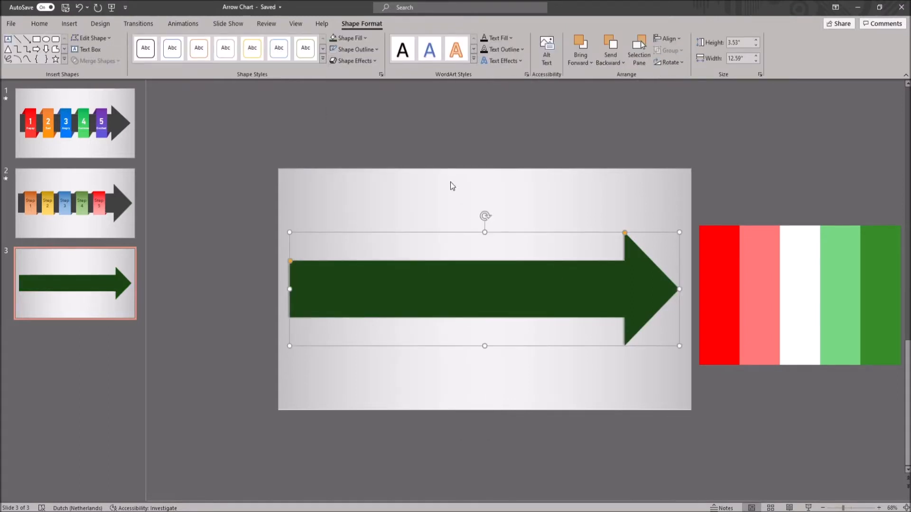
{"action": "left_click", "coordinate": [450, 193]}
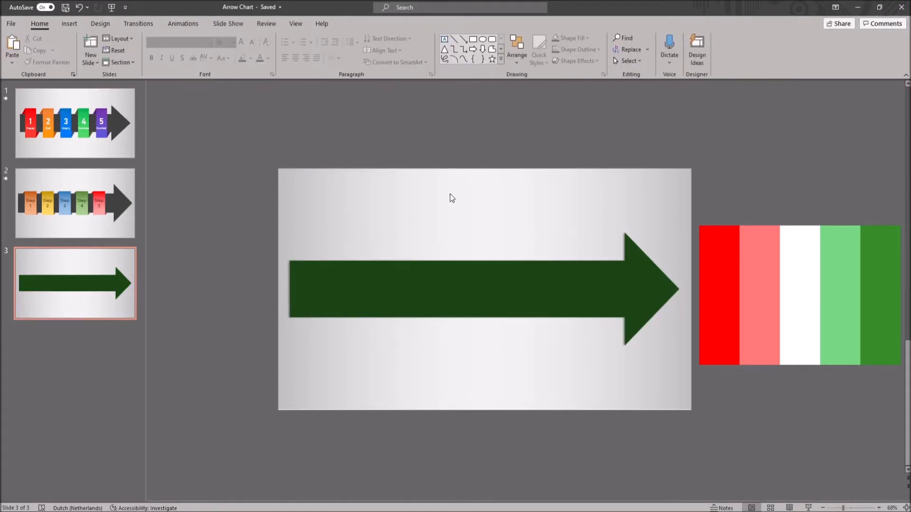
Draw an upright rectangle about 3.05" high and 1.71" wide over the arrow's tail end
{"action": "left_click", "coordinate": [69, 23]}
{"action": "left_click", "coordinate": [152, 48]}
{"action": "left_click", "coordinate": [177, 88]}
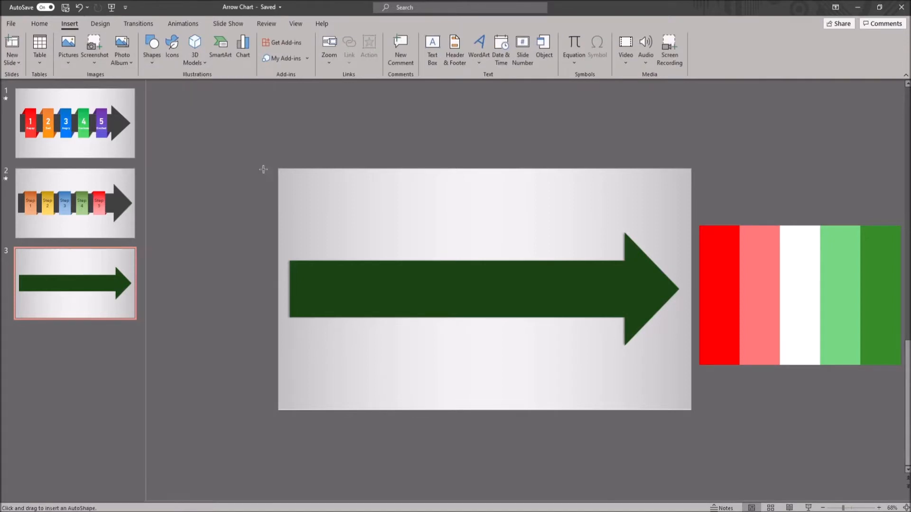
{"action": "left_click_drag", "start_coordinate": [322, 227], "coordinate": [382, 322]}
Copy the rectangle and place the duplicates in a row along the arrow's shaft to make five rectangles
{"action": "mouse_move", "coordinate": [354, 285]}
{"action": "left_mouse_down"}
{"action": "mouse_move", "coordinate": [349, 297]}
{"action": "mouse_move", "coordinate": [404, 280]}
{"action": "mouse_move", "coordinate": [413, 286]}
{"action": "left_mouse_up"}
{"action": "key", "text": "ctrl+c"}
{"action": "key", "text": "ctrl+v"}
{"action": "key", "text": "ctrl+v"}
{"action": "left_click_drag", "start_coordinate": [338, 280], "coordinate": [541, 268]}
{"action": "key", "text": "ctrl+v"}
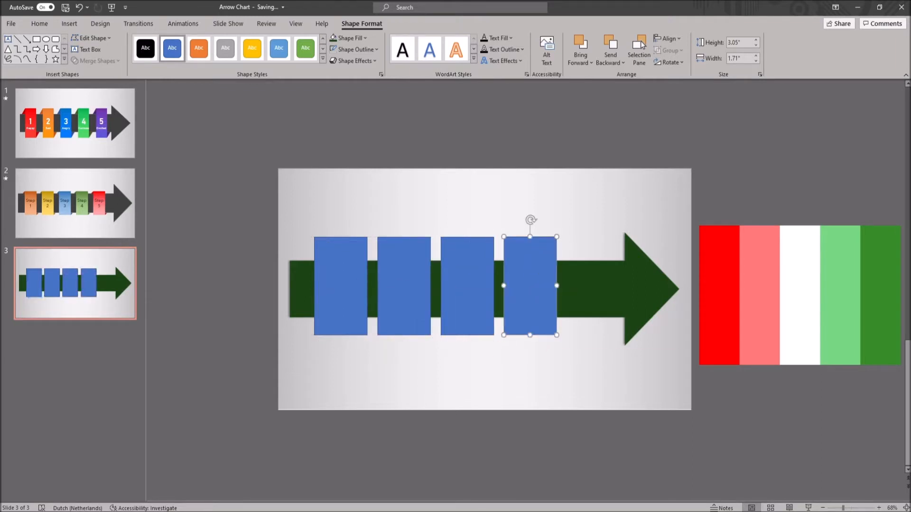
{"action": "left_click", "coordinate": [616, 130]}
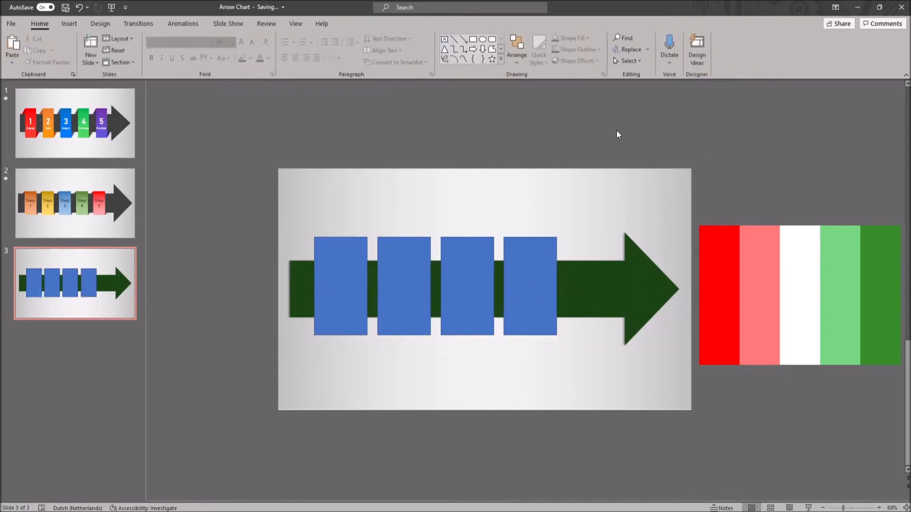
{"action": "key", "text": "ctrl+v"}
{"action": "left_click_drag", "start_coordinate": [341, 284], "coordinate": [586, 271]}
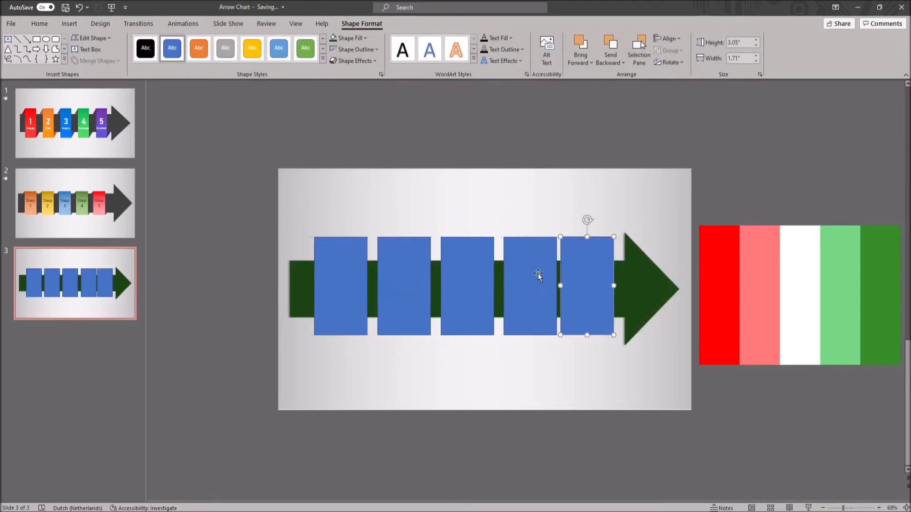
{"action": "left_click", "coordinate": [620, 350]}
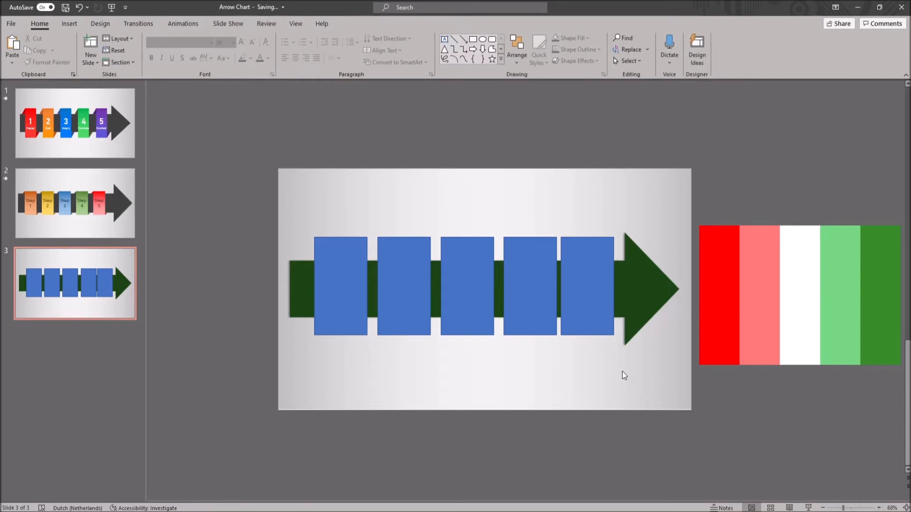
Distribute the five blue rectangles horizontally, relative to the selected objects
{"action": "left_click", "coordinate": [611, 269]}
{"action": "left_click", "coordinate": [525, 290], "text": "shift"}
{"action": "left_click", "coordinate": [443, 294], "text": "shift"}
{"action": "left_click", "coordinate": [408, 296], "text": "shift"}
{"action": "left_click", "coordinate": [348, 296], "text": "shift"}
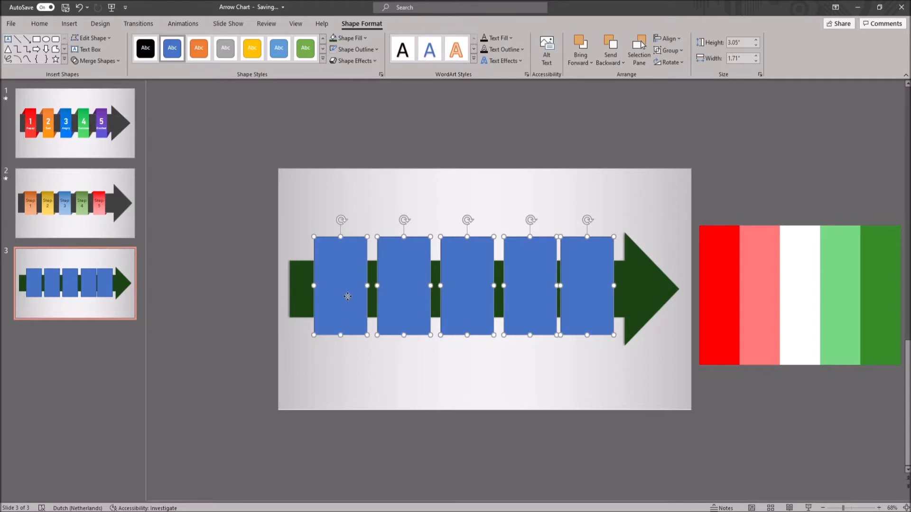
{"action": "left_click", "coordinate": [668, 38]}
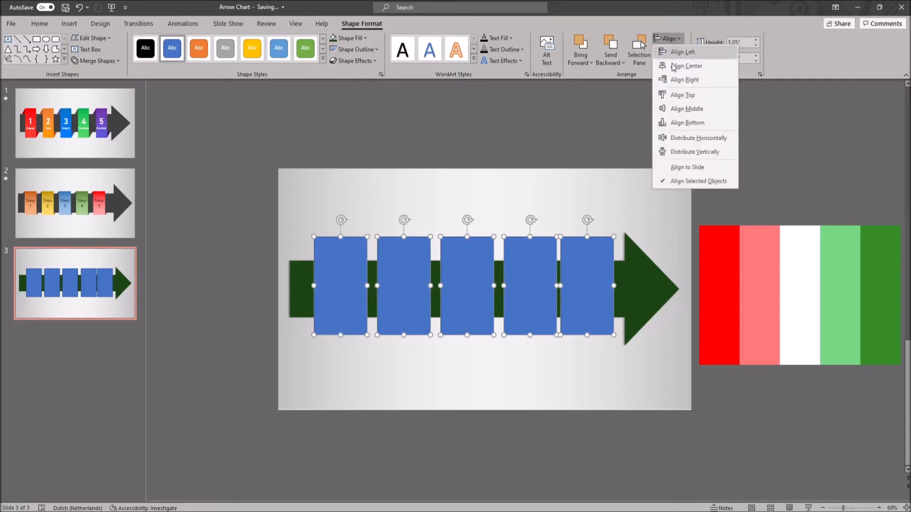
{"action": "left_click", "coordinate": [692, 181]}
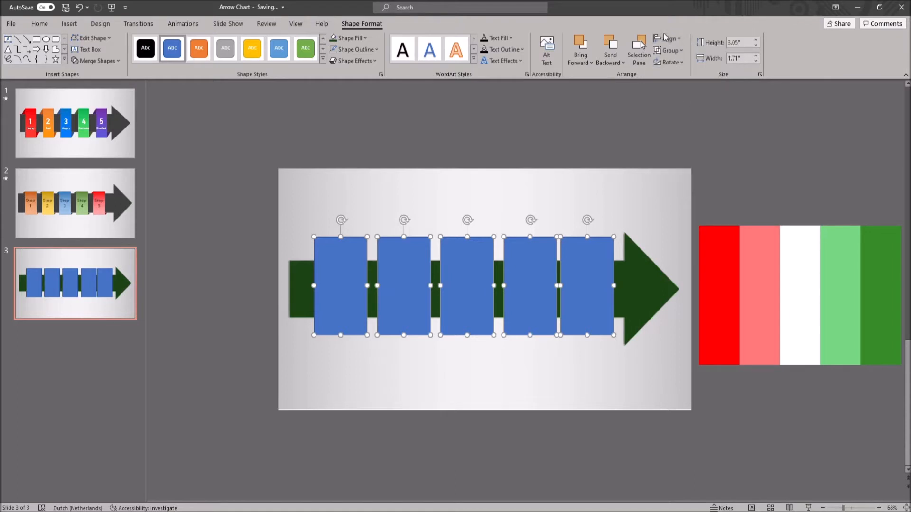
{"action": "left_click", "coordinate": [663, 38]}
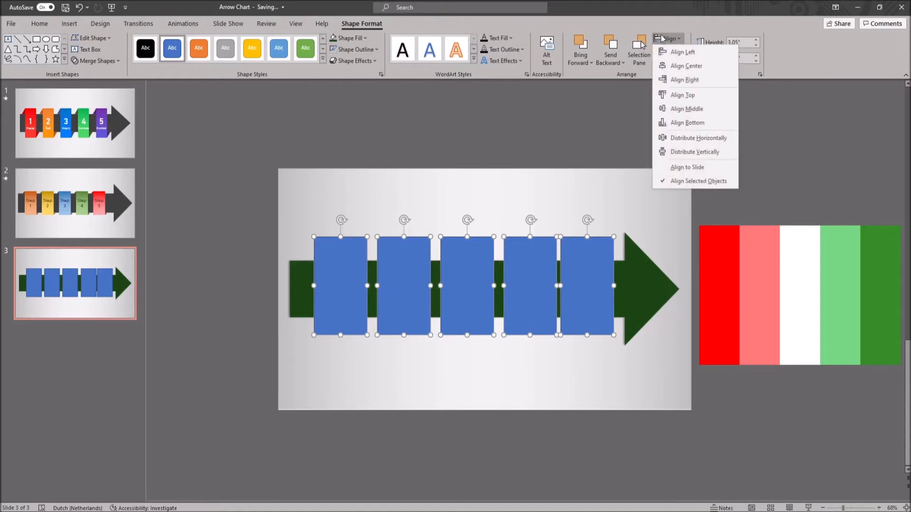
{"action": "left_click", "coordinate": [688, 138]}
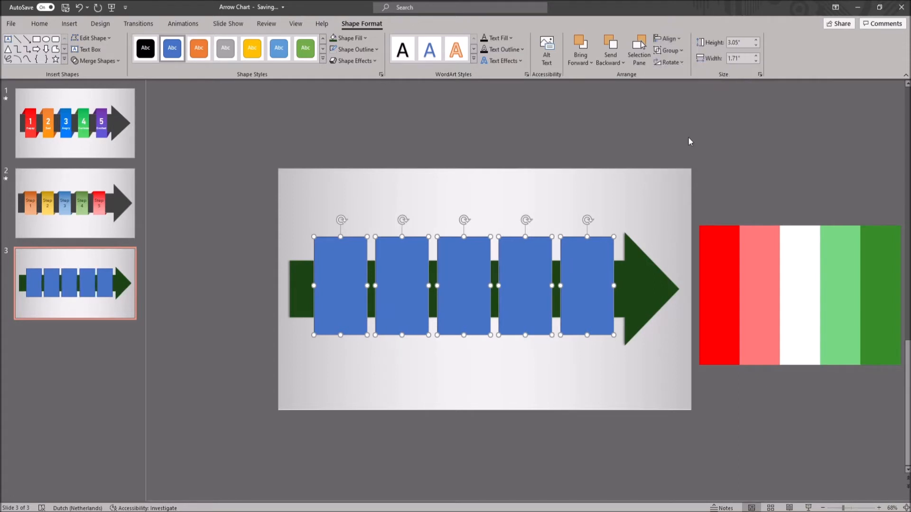
Align the five rectangles to the slide's vertical middle and shift them together slightly toward the arrow's tail
{"action": "left_click", "coordinate": [674, 39]}
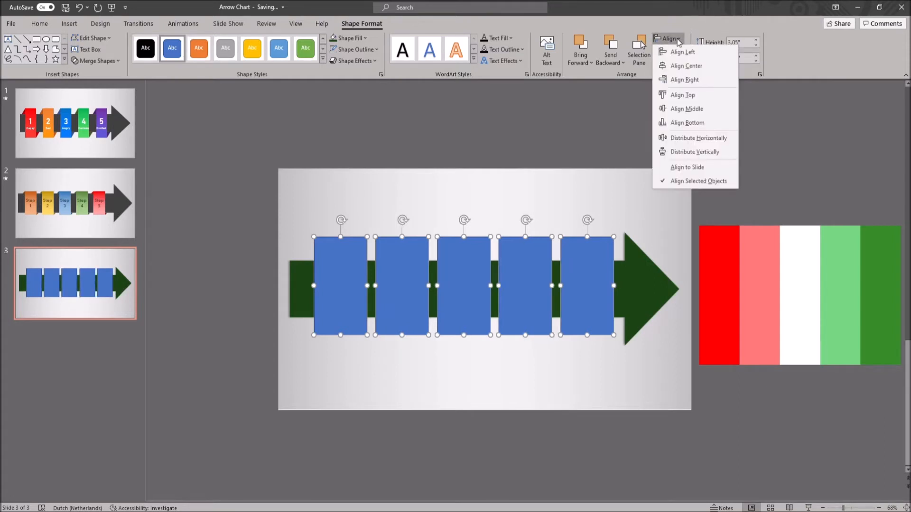
{"action": "left_click", "coordinate": [692, 180]}
{"action": "left_click", "coordinate": [677, 41]}
{"action": "left_click", "coordinate": [691, 109]}
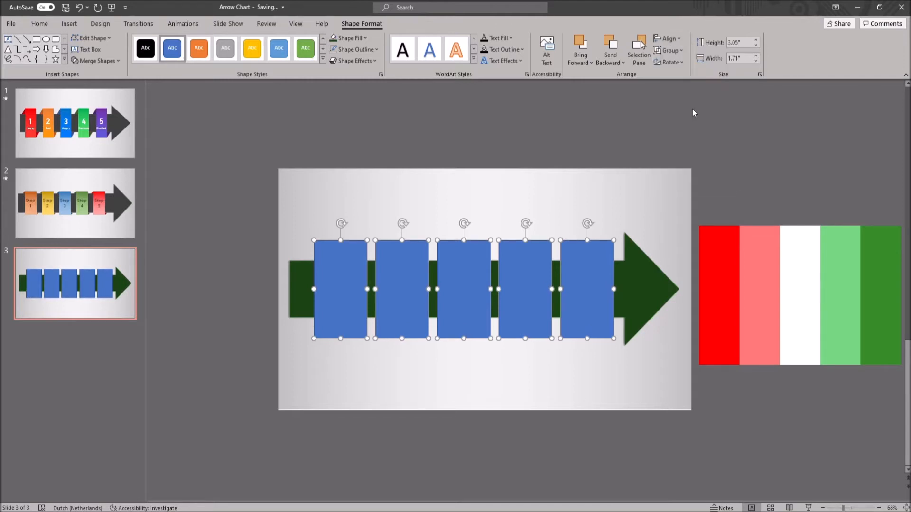
{"action": "left_click_drag", "start_coordinate": [602, 269], "coordinate": [596, 268]}
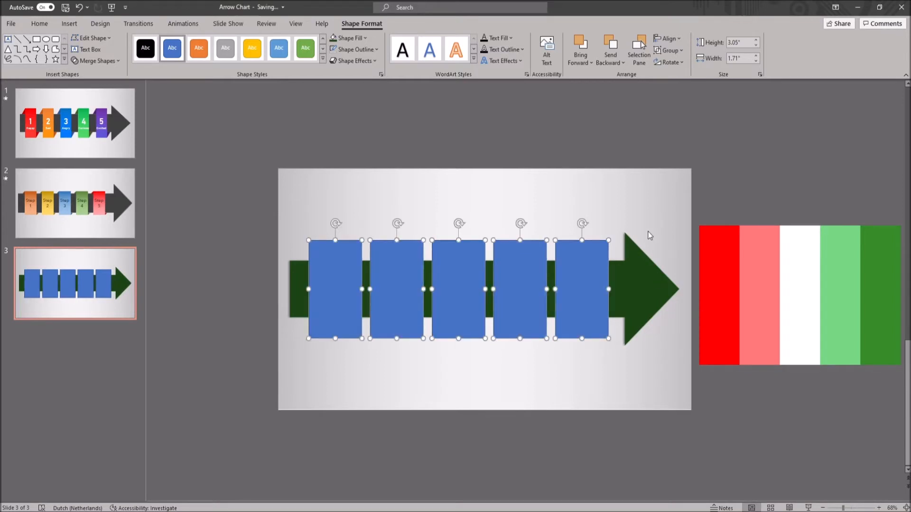
Fill the five rectangles with 90° linear gradients in red, pink, light green, green and olive green
{"action": "left_click", "coordinate": [653, 159]}
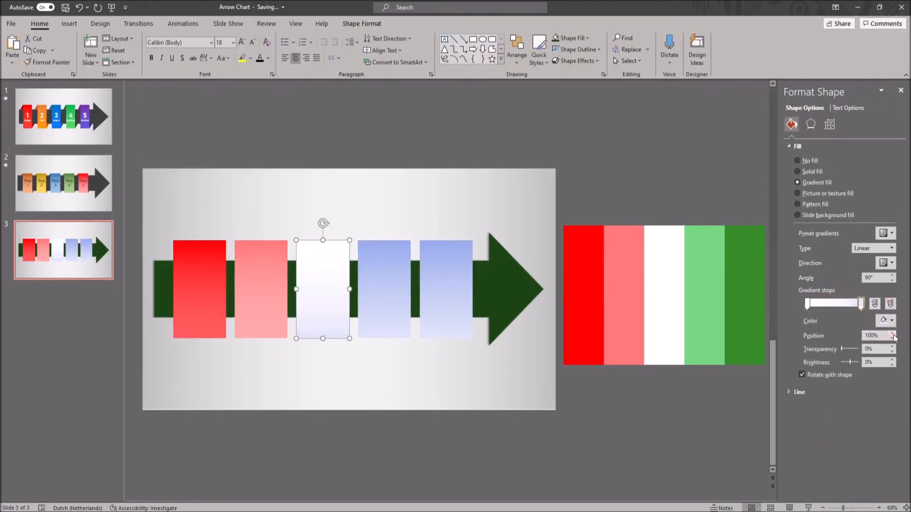
{"action": "left_click", "coordinate": [891, 321]}
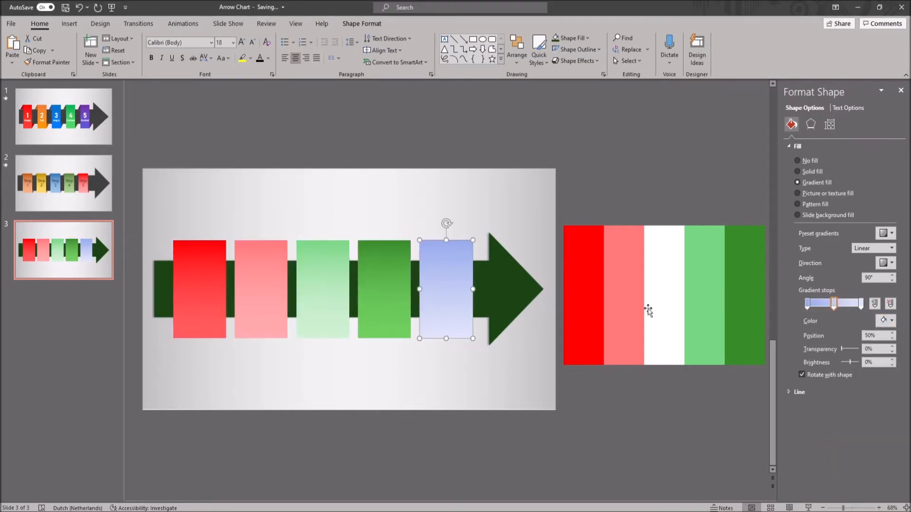
{"action": "left_click", "coordinate": [892, 320]}
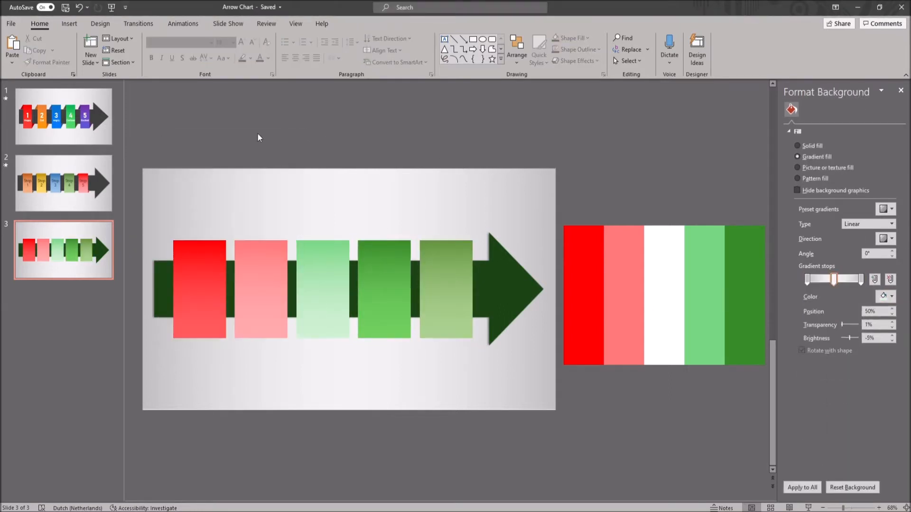
Draw a small isosceles triangle, about 0.65" high and 0.4" wide, above the arrow's tail beside the red rectangle
{"action": "left_click", "coordinate": [69, 24]}
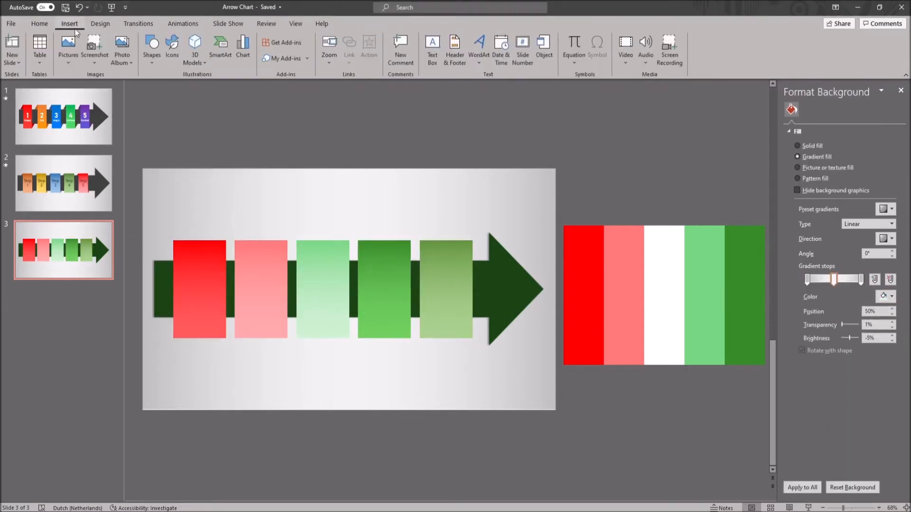
{"action": "left_click", "coordinate": [152, 52]}
{"action": "left_click", "coordinate": [198, 90]}
{"action": "left_click_drag", "start_coordinate": [160, 240], "coordinate": [180, 268]}
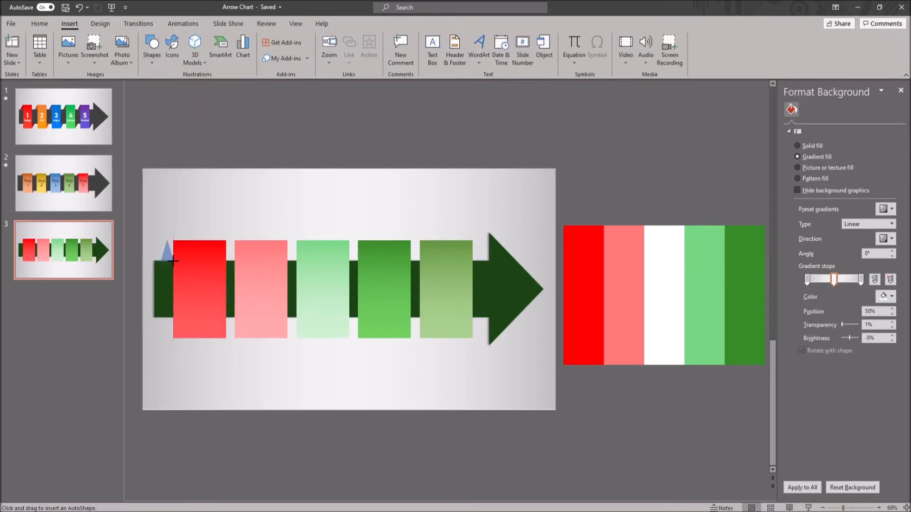
Shift the triangle's apex fully toward the red rectangle's upper corner to form a right-angled fold
{"action": "left_click", "coordinate": [857, 508]}
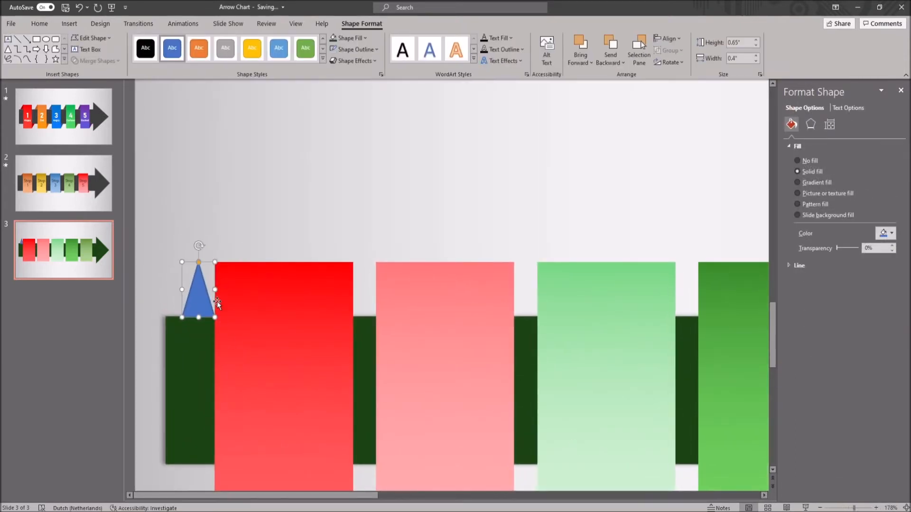
{"action": "left_click_drag", "start_coordinate": [203, 295], "coordinate": [204, 295]}
{"action": "mouse_move", "coordinate": [199, 263]}
{"action": "left_mouse_down"}
{"action": "mouse_move", "coordinate": [223, 267]}
{"action": "mouse_move", "coordinate": [204, 264]}
{"action": "left_mouse_up"}
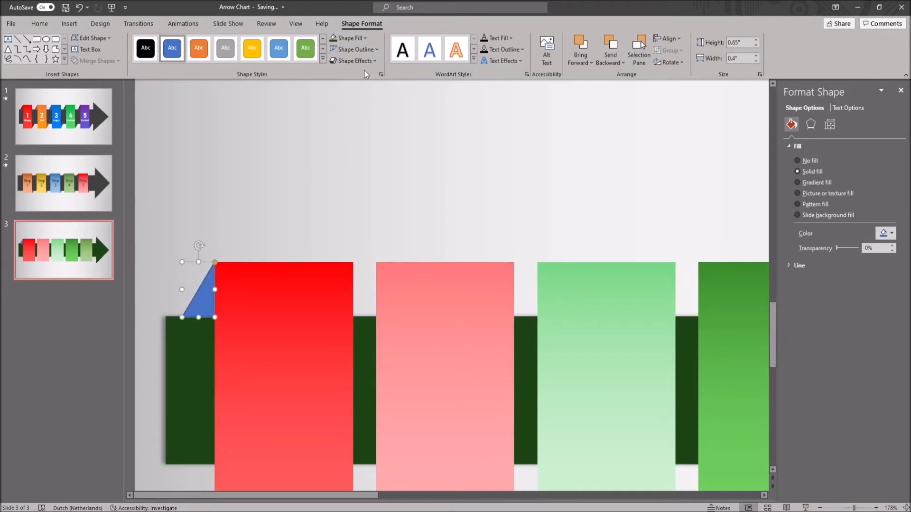
{"action": "left_click", "coordinate": [352, 155]}
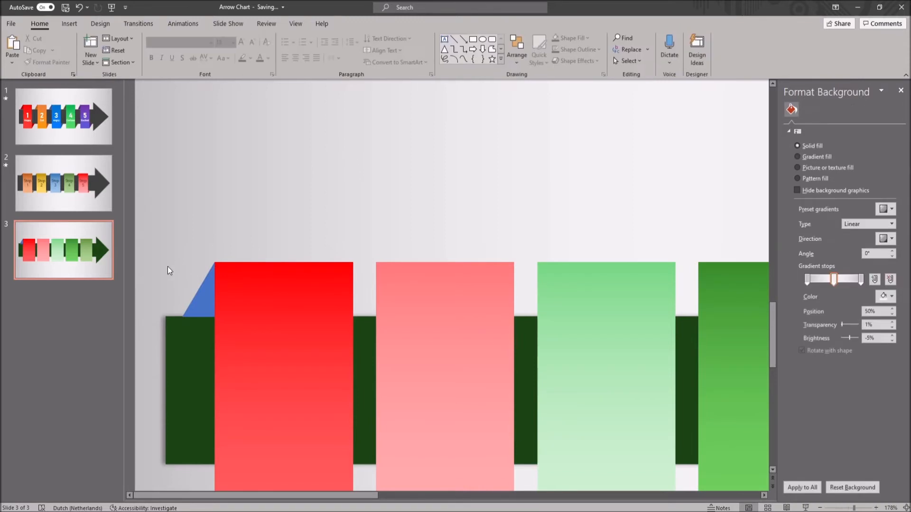
Duplicate the fold triangle, rotate the copy 180° and move it below the arrow near the red rectangle
{"action": "left_click", "coordinate": [201, 289]}
{"action": "left_click", "coordinate": [269, 234]}
{"action": "left_click", "coordinate": [200, 292]}
{"action": "left_click", "coordinate": [258, 227]}
{"action": "left_click", "coordinate": [204, 290]}
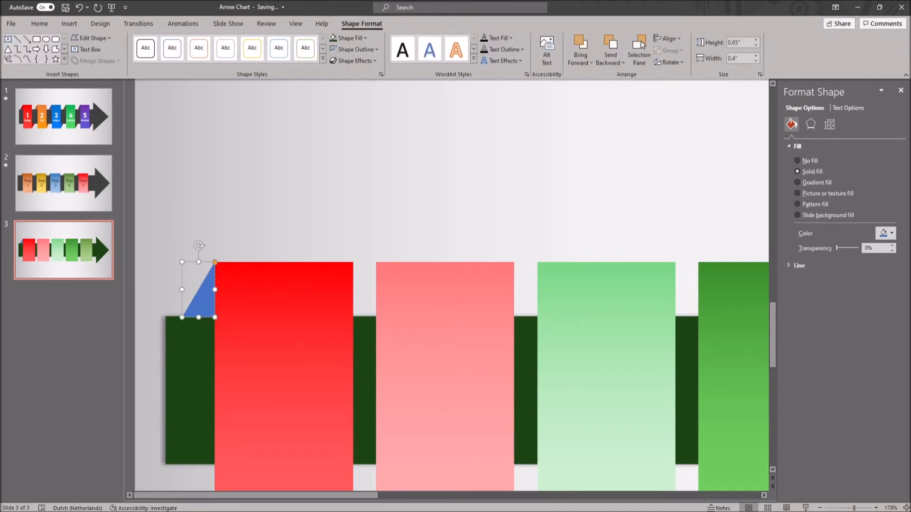
{"action": "left_click", "coordinate": [307, 245]}
{"action": "left_click", "coordinate": [212, 280]}
{"action": "key", "text": "ctrl+v"}
{"action": "left_click_drag", "start_coordinate": [212, 259], "coordinate": [201, 402]}
{"action": "scroll", "coordinate": [180, 265], "scroll_direction": "down", "scroll_amount": 8, "text": "ctrl"}
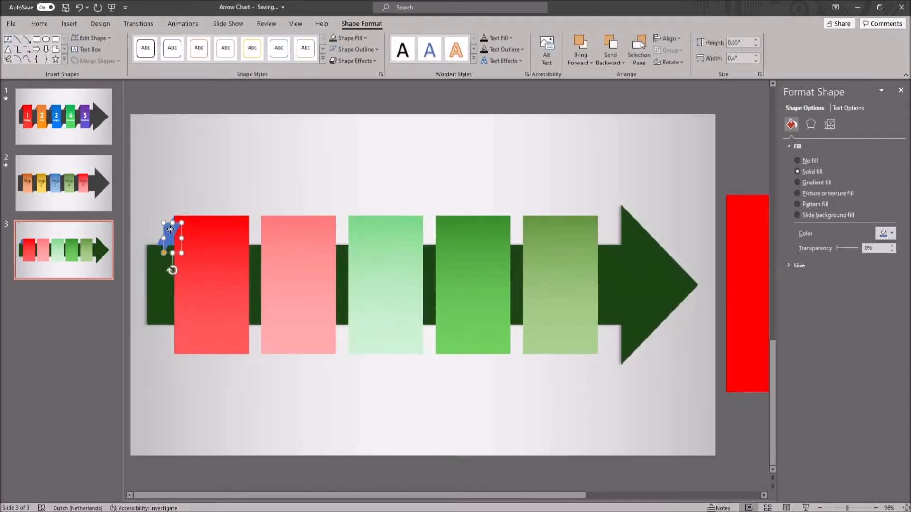
{"action": "left_click_drag", "start_coordinate": [170, 229], "coordinate": [257, 365]}
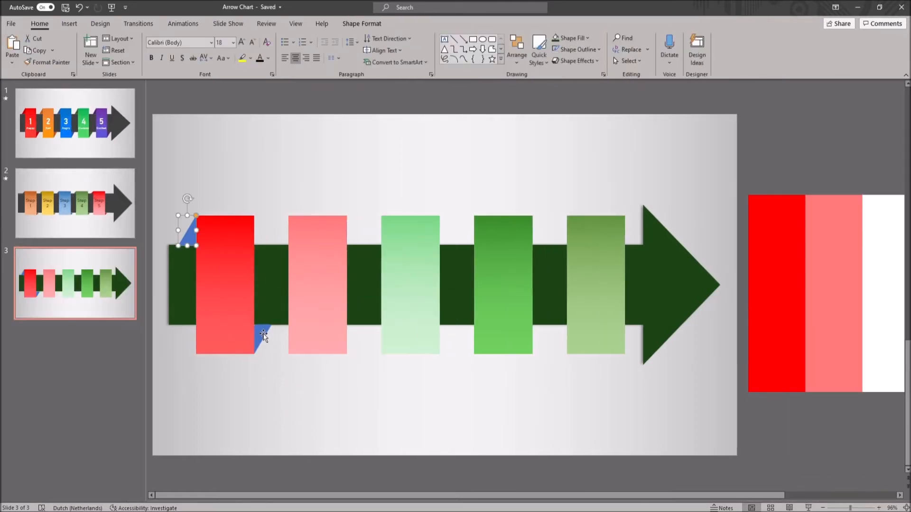
Copy the pair of upper and lower fold triangles to the matching corners of the other four rectangles
{"action": "left_click", "coordinate": [270, 337]}
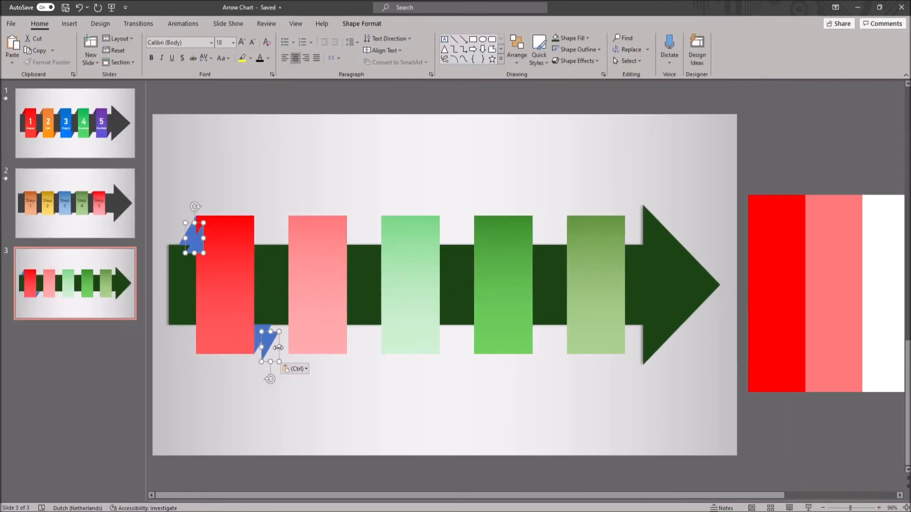
{"action": "key", "text": "ctrl+v"}
{"action": "left_click_drag", "start_coordinate": [267, 341], "coordinate": [390, 336]}
{"action": "left_click_drag", "start_coordinate": [390, 336], "coordinate": [352, 335]}
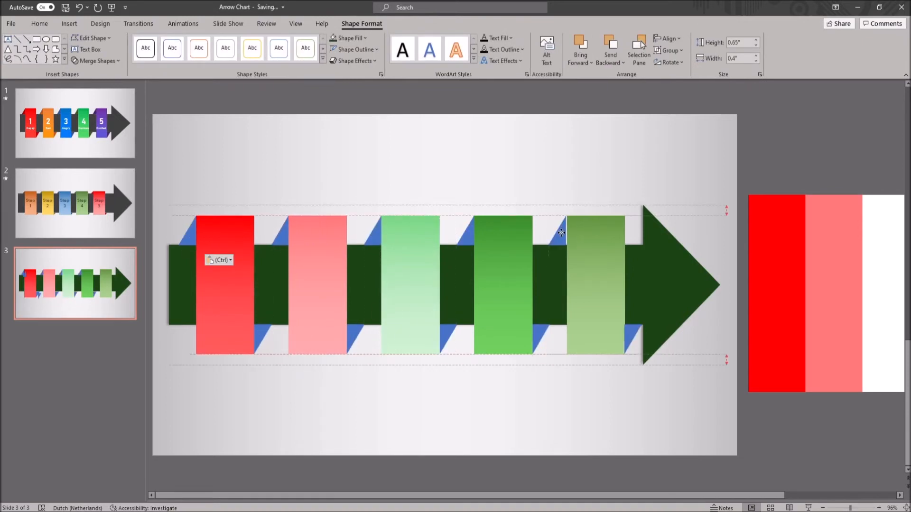
{"action": "left_click_drag", "start_coordinate": [561, 231], "coordinate": [562, 231]}
{"action": "left_click", "coordinate": [683, 409]}
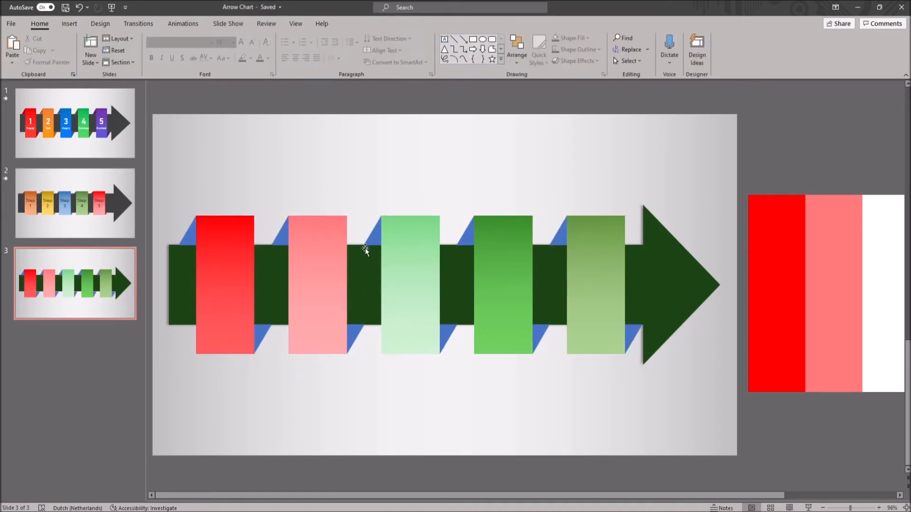
Fill each pair of fold triangles with a darker shade of its rectangle: dark red, red, green, dark green and dark olive green
{"action": "left_click", "coordinate": [192, 232]}
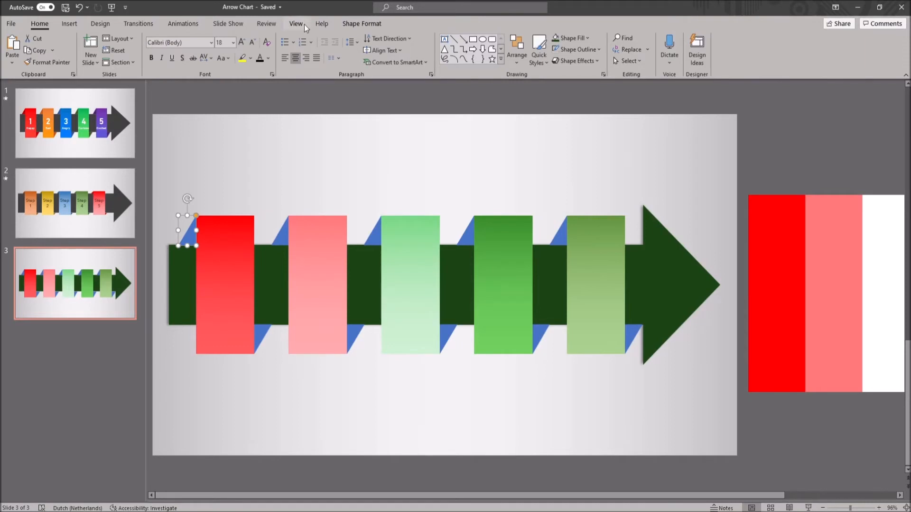
{"action": "left_click", "coordinate": [371, 23]}
{"action": "left_click", "coordinate": [365, 38]}
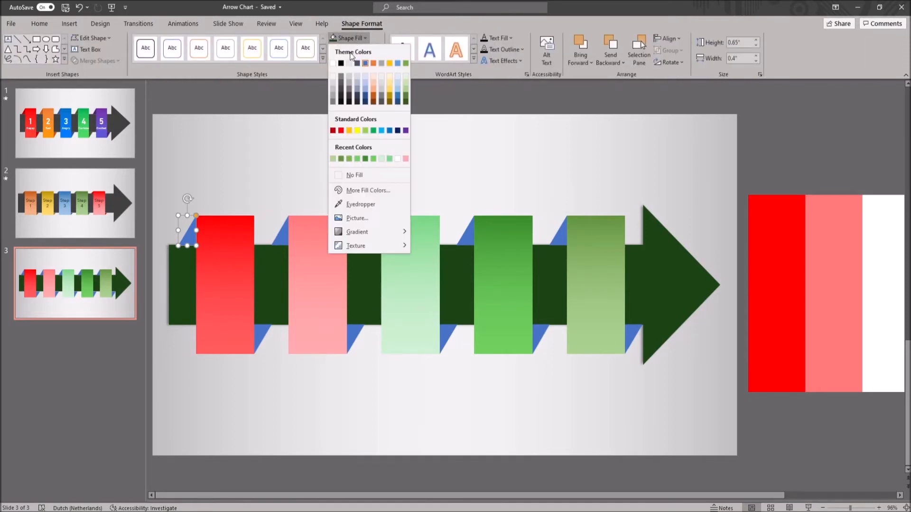
{"action": "left_click", "coordinate": [335, 133]}
{"action": "left_click", "coordinate": [263, 335]}
{"action": "left_click", "coordinate": [365, 38]}
{"action": "left_click", "coordinate": [355, 192]}
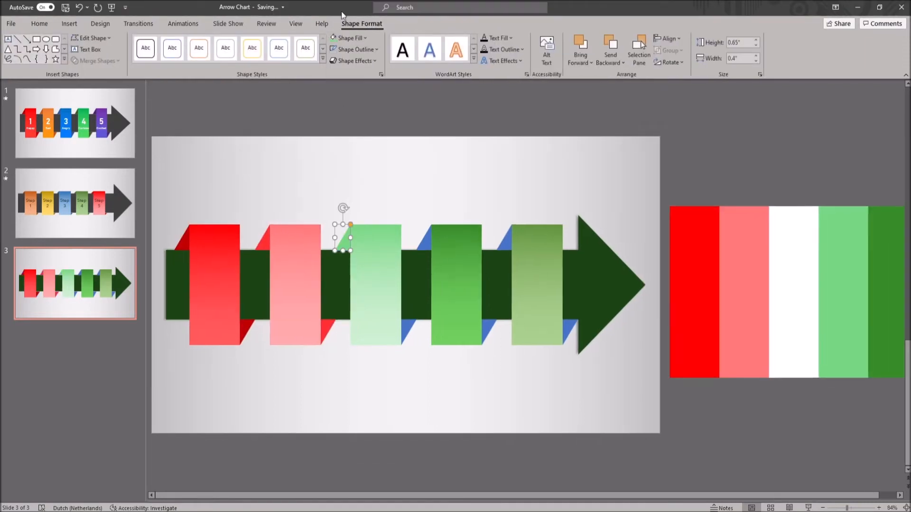
{"action": "left_click", "coordinate": [424, 238]}
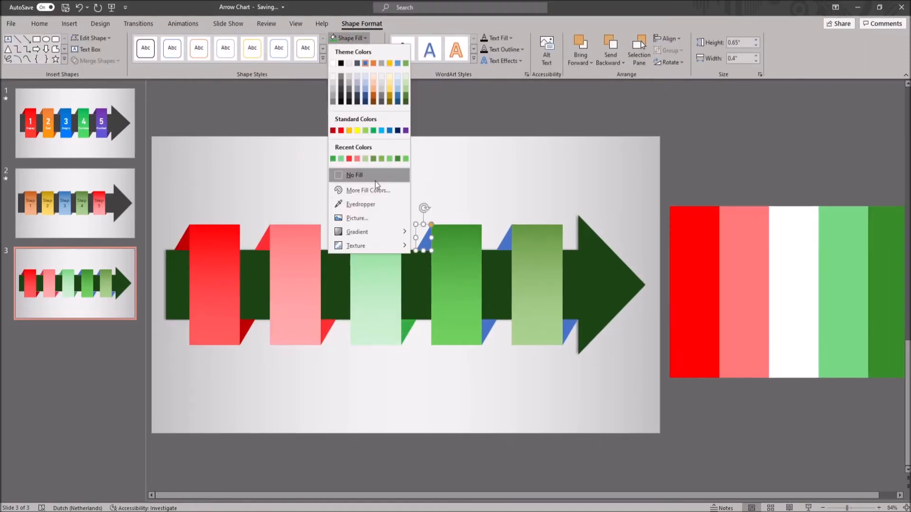
{"action": "left_click", "coordinate": [505, 239]}
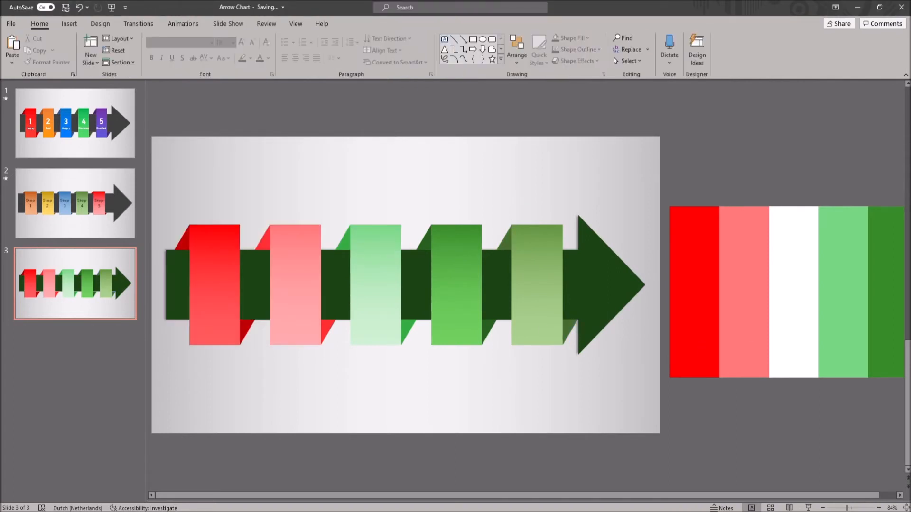
Insert a text box reading "21st" above the arrow with white 32 pt text
{"action": "left_click", "coordinate": [69, 24]}
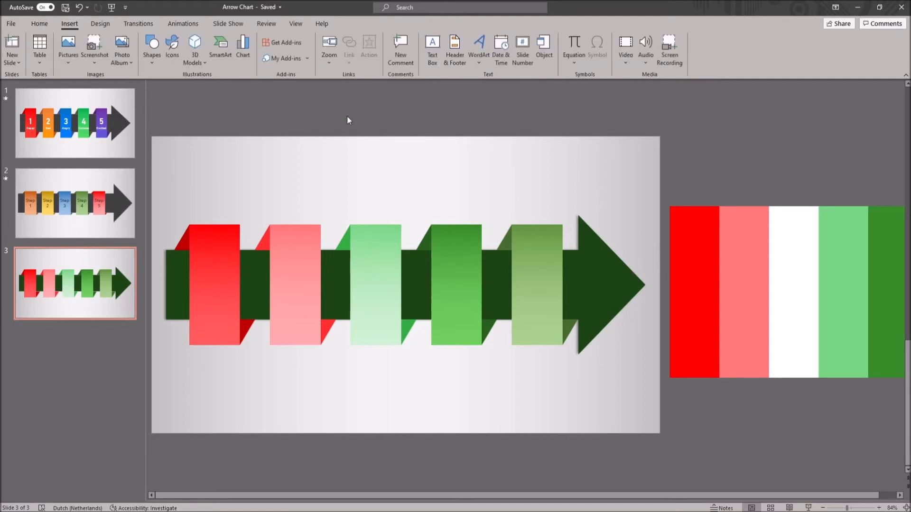
{"action": "left_click", "coordinate": [431, 57]}
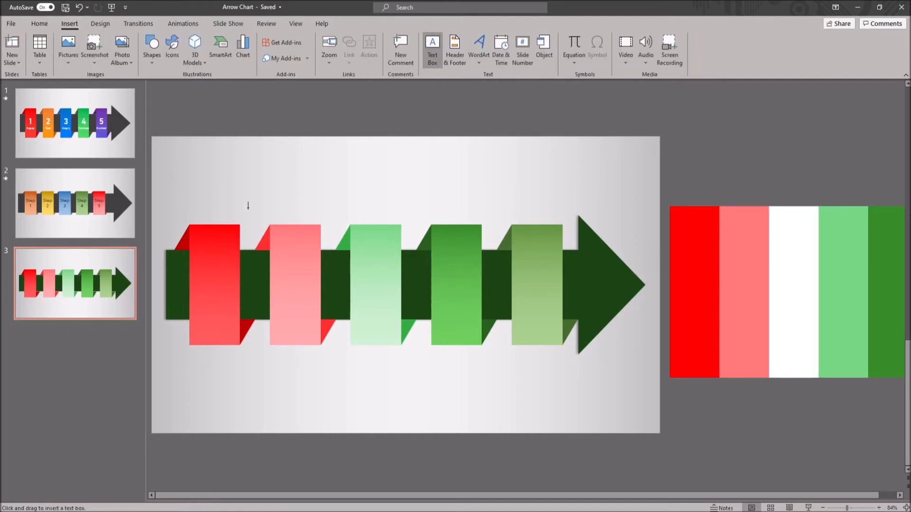
{"action": "left_click", "coordinate": [254, 166]}
{"action": "type", "text": "21st"}
{"action": "key", "text": "ctrl+a"}
{"action": "left_click", "coordinate": [244, 42]}
{"action": "left_click", "coordinate": [243, 42]}
{"action": "left_click", "coordinate": [244, 42]}
{"action": "left_click", "coordinate": [244, 42]}
{"action": "left_click", "coordinate": [268, 59]}
{"action": "left_click", "coordinate": [260, 83]}
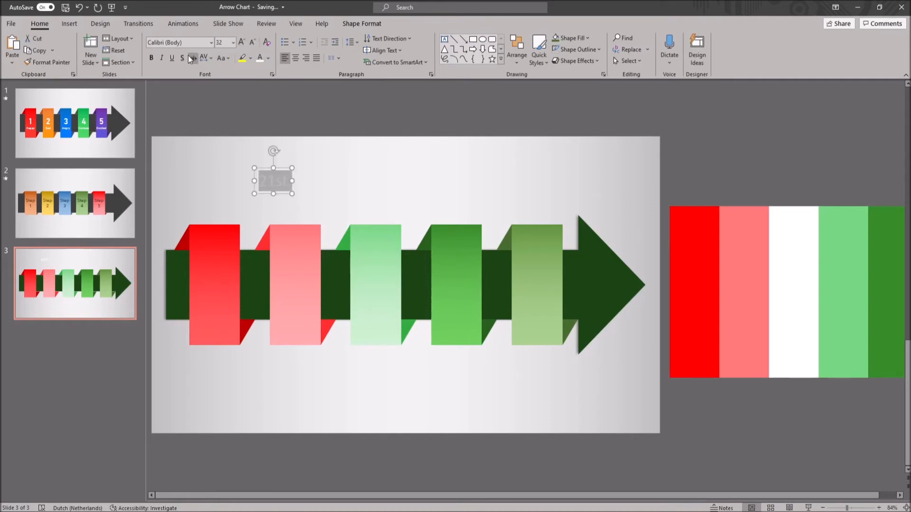
Format "21st" as centred 48 pt Berlin Sans FB Demi with a text shadow and place it on the red rectangle
{"action": "left_click", "coordinate": [211, 42]}
{"action": "left_click", "coordinate": [181, 126]}
{"action": "left_click_drag", "start_coordinate": [273, 181], "coordinate": [381, 266]}
{"action": "left_click", "coordinate": [294, 60]}
{"action": "left_click", "coordinate": [243, 45]}
{"action": "left_click", "coordinate": [243, 45]}
{"action": "left_click", "coordinate": [243, 45]}
{"action": "left_click", "coordinate": [244, 45]}
Copy the label onto the pink and light green rectangles and change the copies to "22st" and "23st"
{"action": "left_click", "coordinate": [295, 287]}
{"action": "key", "text": "BackSpace"}
{"action": "type", "text": "2"}
{"action": "key", "text": "ctrl+d"}
{"action": "left_click", "coordinate": [376, 287]}
{"action": "key", "text": "BackSpace"}
{"action": "type", "text": "3"}
Copy the label onto the green and olive green rectangles and change the copies to "24st" and "25st"
{"action": "key", "text": "ctrl+v"}
{"action": "left_click_drag", "start_coordinate": [320, 274], "coordinate": [474, 267]}
{"action": "left_click", "coordinate": [456, 287]}
{"action": "key", "text": "BackSpace"}
{"action": "type", "text": "4"}
{"action": "left_click", "coordinate": [470, 175]}
{"action": "key", "text": "ctrl+v"}
{"action": "left_click_drag", "start_coordinate": [315, 275], "coordinate": [552, 267]}
{"action": "left_click", "coordinate": [536, 287]}
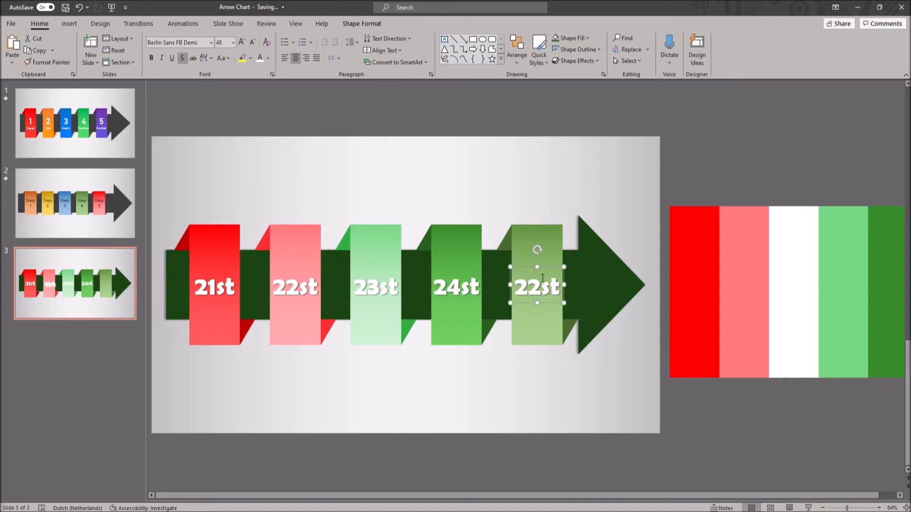
{"action": "key", "text": "BackSpace"}
{"action": "type", "text": "5"}
{"action": "left_click", "coordinate": [701, 162]}
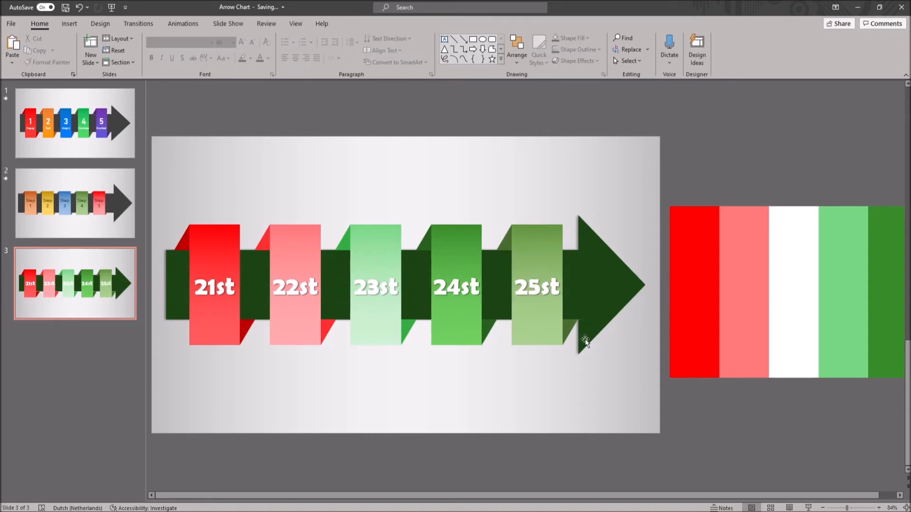
Give the upper dark red fold triangle a Wipe entrance animation with a duration of 00.25
{"action": "left_click", "coordinate": [190, 241]}
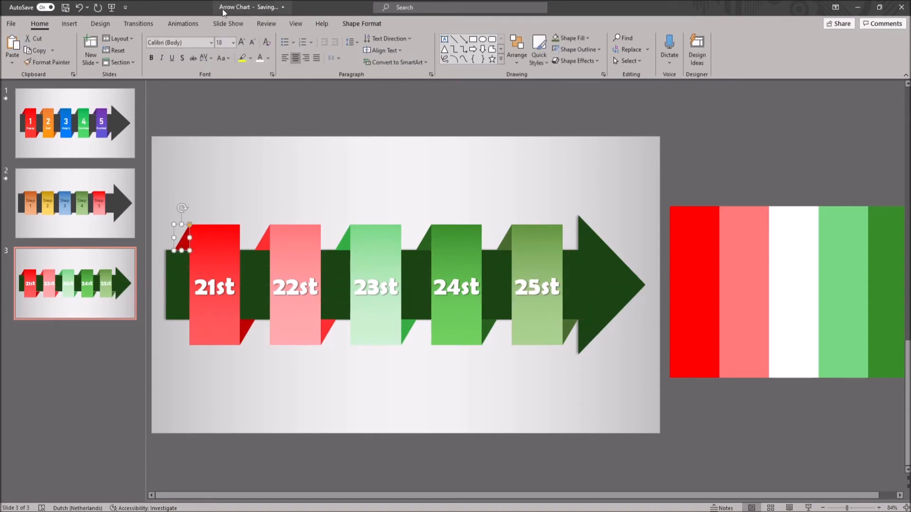
{"action": "left_click", "coordinate": [195, 19]}
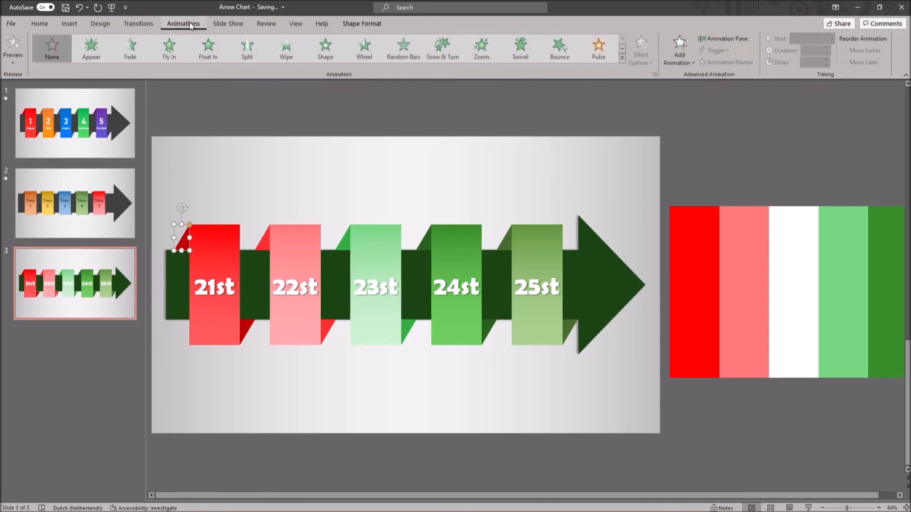
{"action": "left_click", "coordinate": [286, 51]}
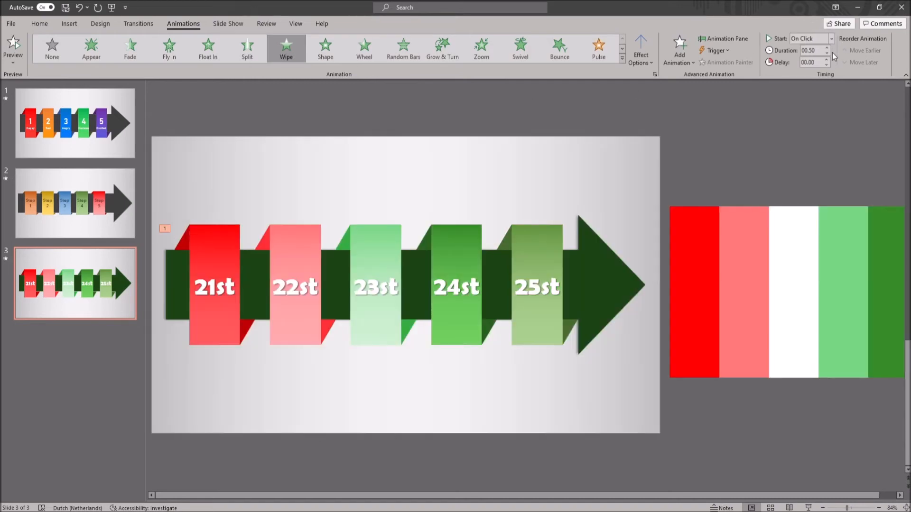
{"action": "left_click", "coordinate": [828, 58]}
Give the red rectangle a Wipe entrance animation with the direction From Top
{"action": "left_click", "coordinate": [234, 236]}
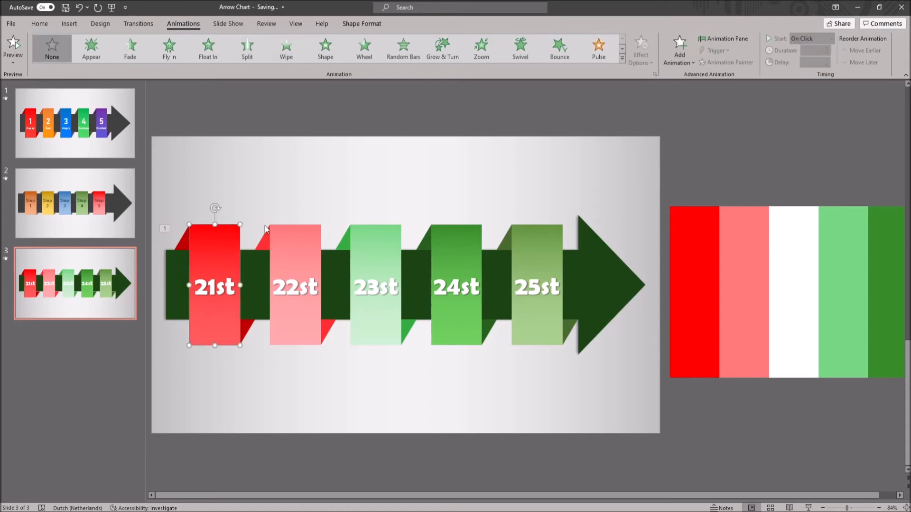
{"action": "left_click", "coordinate": [284, 49]}
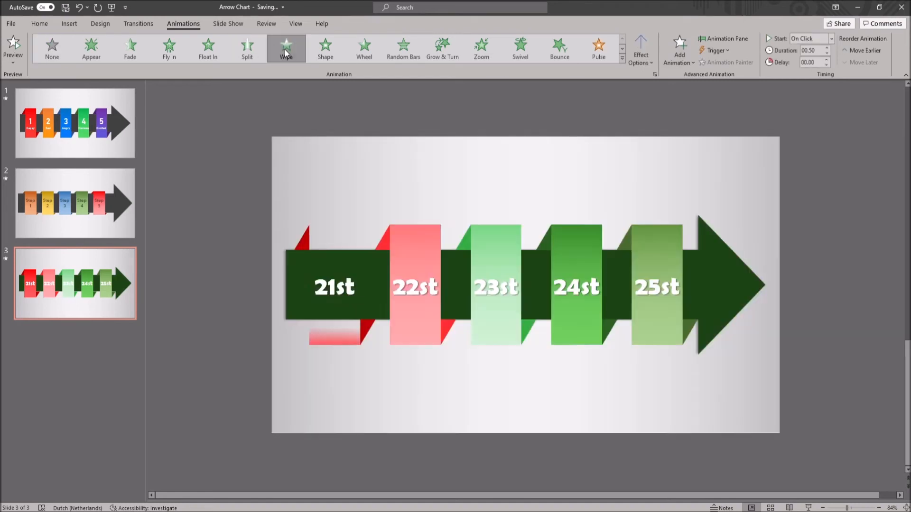
{"action": "left_click", "coordinate": [641, 52]}
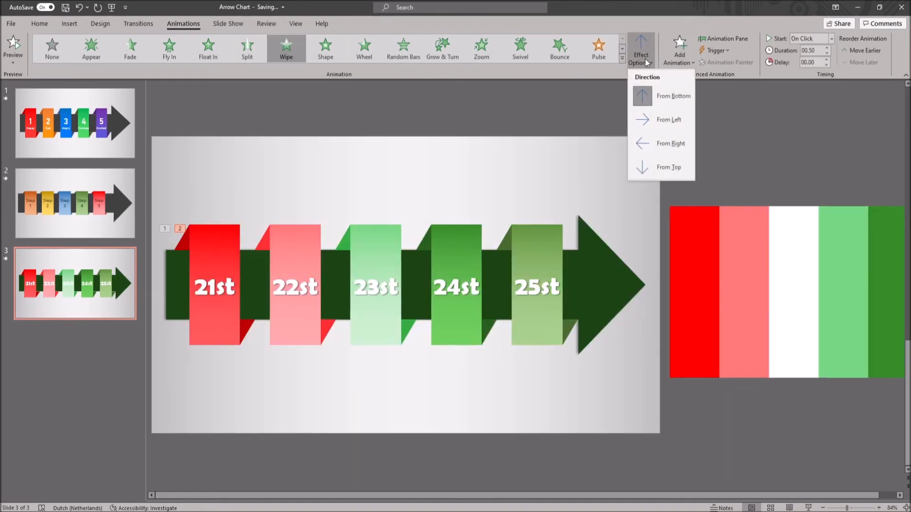
{"action": "left_click", "coordinate": [654, 166]}
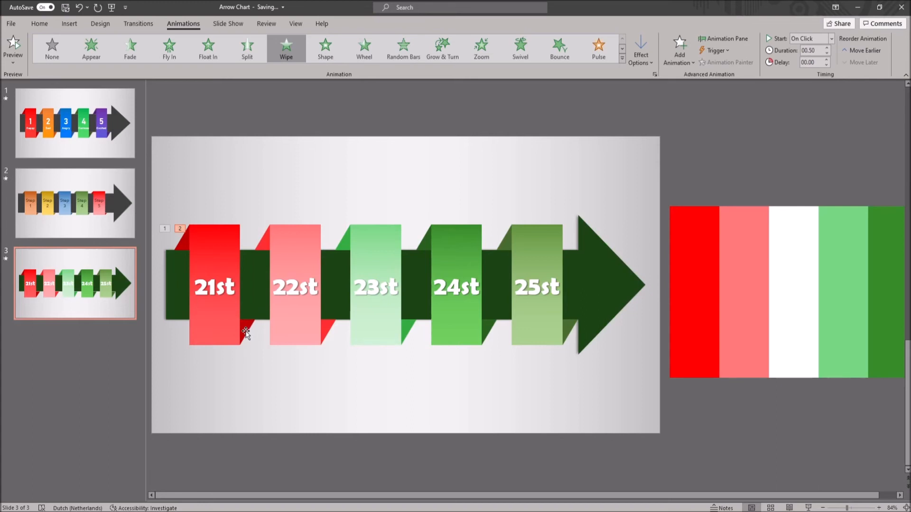
Copy the upper dark red triangle's animation to the lower dark red triangle with the Animation Painter
{"action": "left_click", "coordinate": [182, 242]}
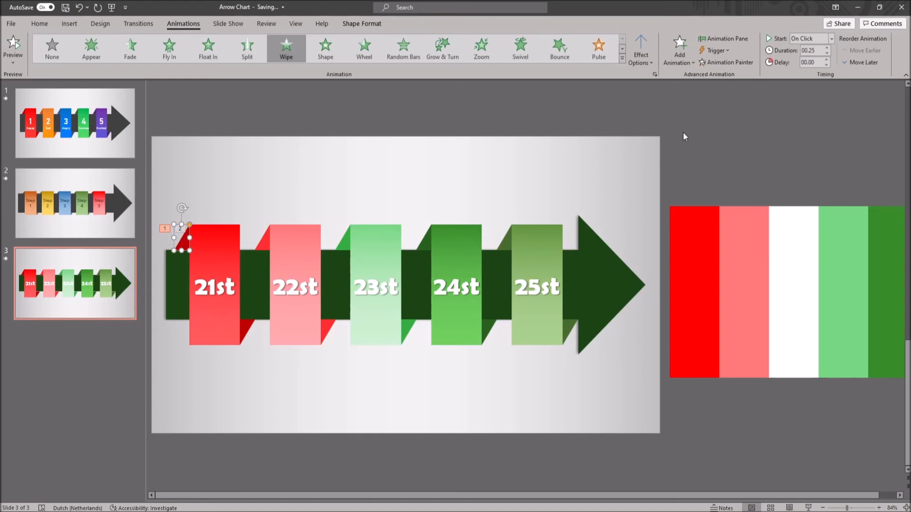
{"action": "left_click", "coordinate": [743, 62]}
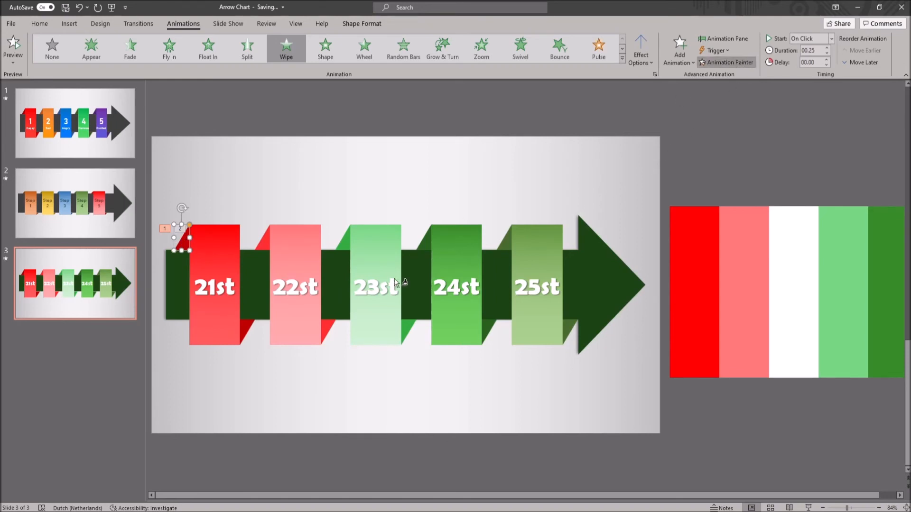
{"action": "left_click", "coordinate": [250, 332]}
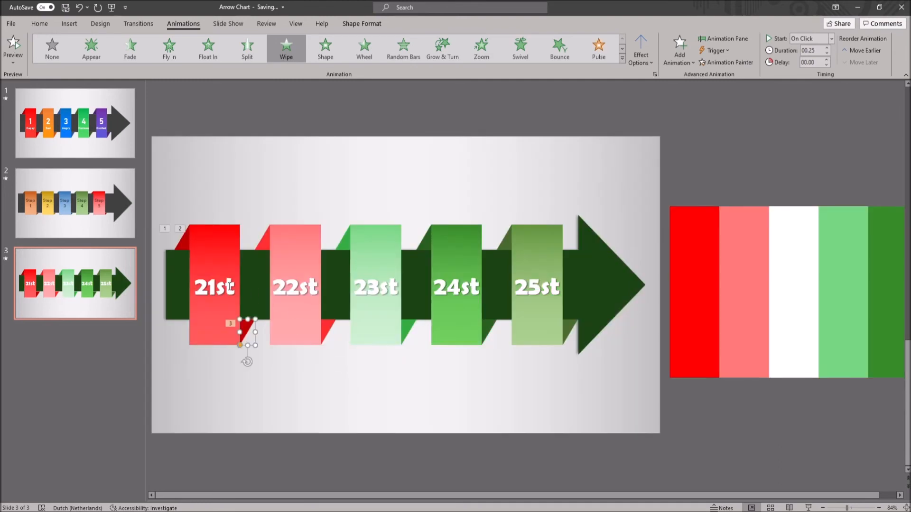
Give the "21st" text box the Strips entrance effect
{"action": "left_click", "coordinate": [216, 290]}
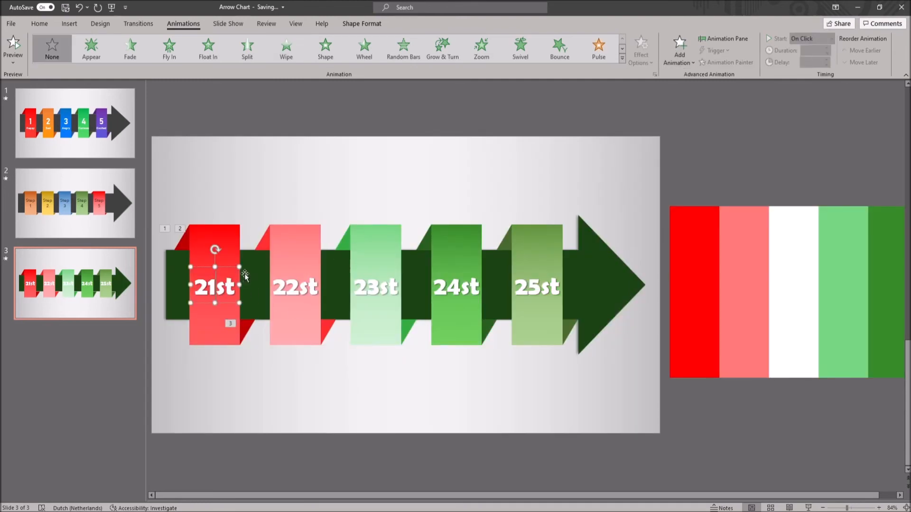
{"action": "left_click", "coordinate": [624, 59]}
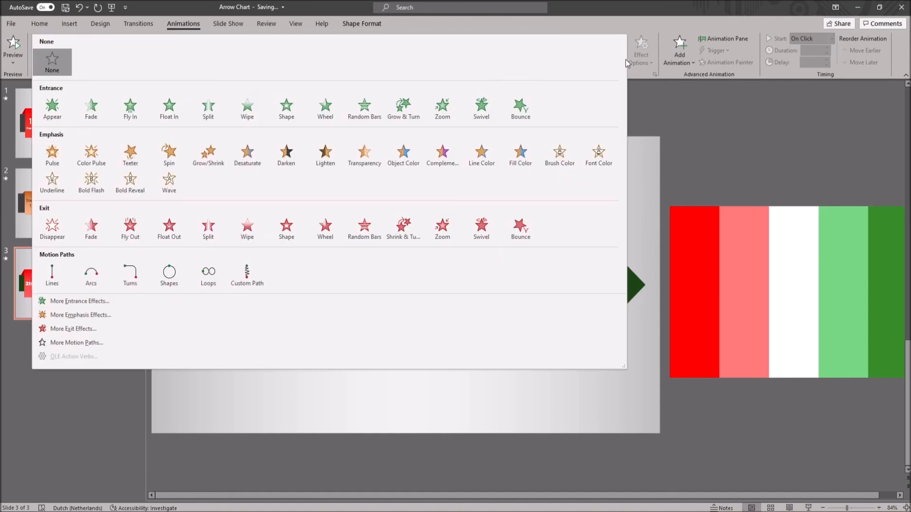
{"action": "left_click", "coordinate": [52, 300]}
{"action": "left_click", "coordinate": [423, 241]}
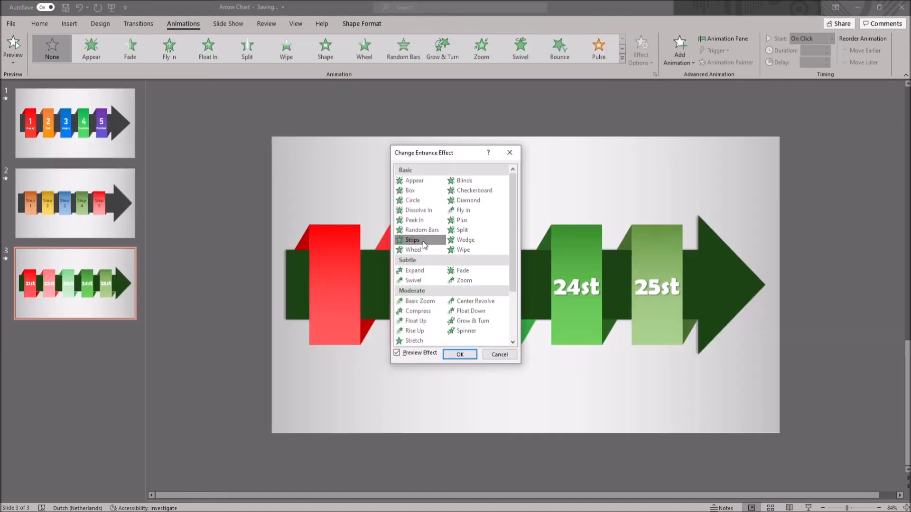
{"action": "left_click", "coordinate": [460, 354]}
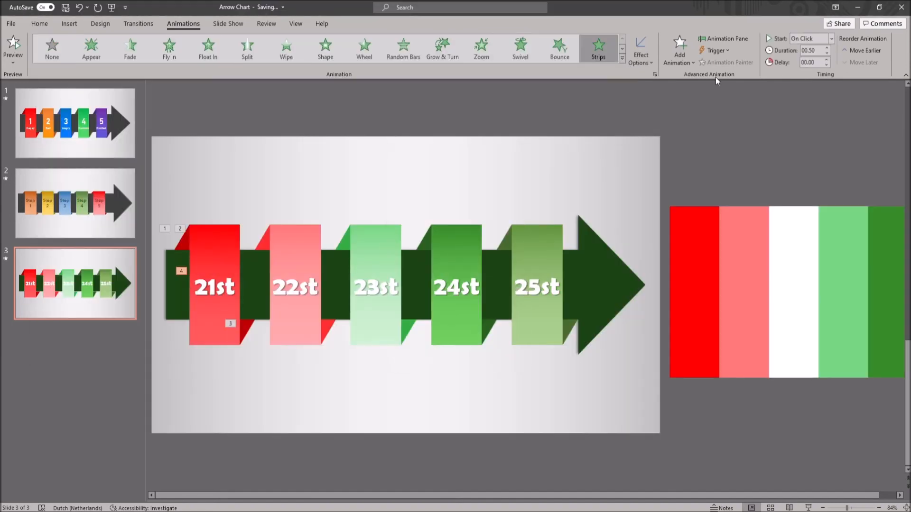
Set the red rectangle, lower dark red triangle and "21st" animations to start after previous and play the sequence
{"action": "left_click", "coordinate": [723, 38]}
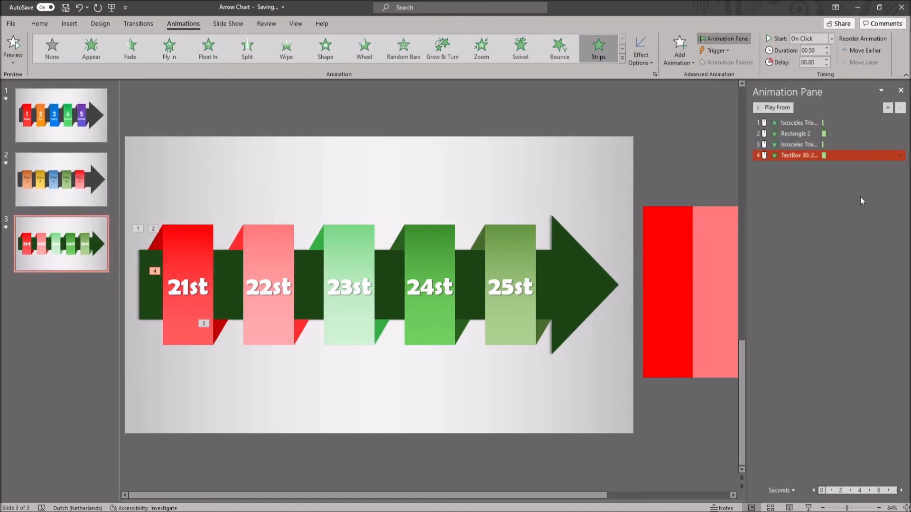
{"action": "right_click", "coordinate": [818, 158]}
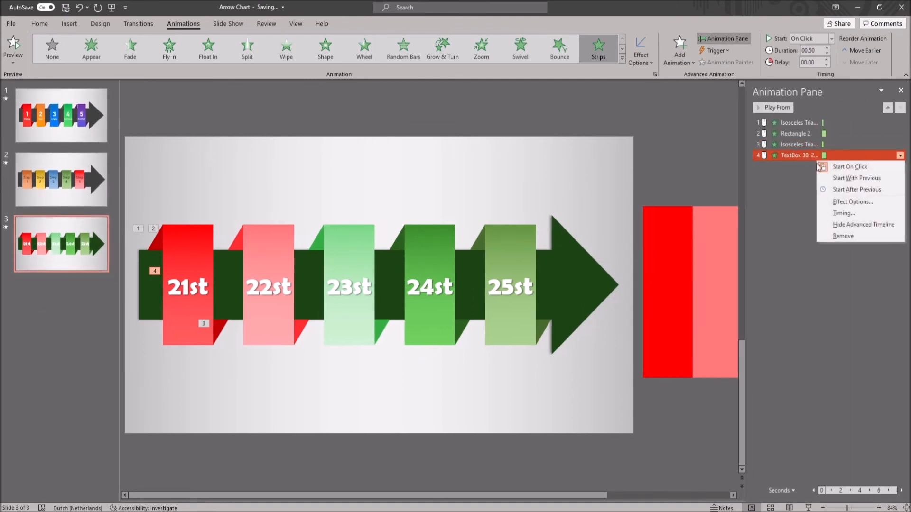
{"action": "left_click", "coordinate": [847, 191]}
{"action": "right_click", "coordinate": [798, 143]}
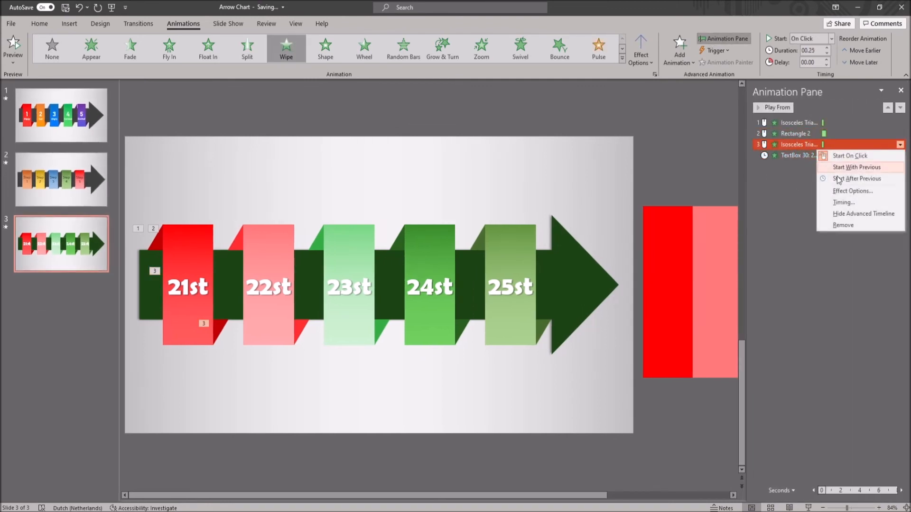
{"action": "left_click", "coordinate": [847, 179]}
{"action": "right_click", "coordinate": [818, 135]}
{"action": "left_click", "coordinate": [838, 169]}
{"action": "left_click", "coordinate": [773, 108]}
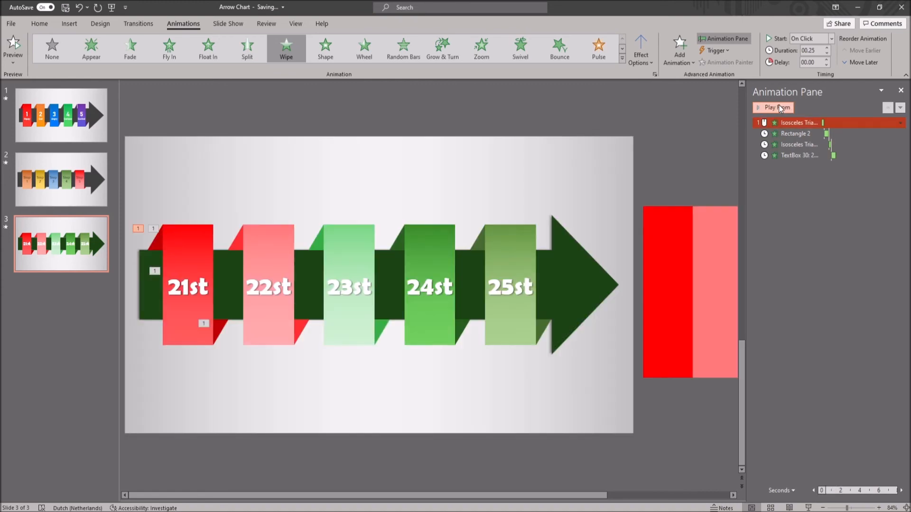
Copy the animations of the upper dark red triangle and the red rectangle to the pink rectangle's upper fold and the pink rectangle
{"action": "left_click", "coordinate": [154, 244]}
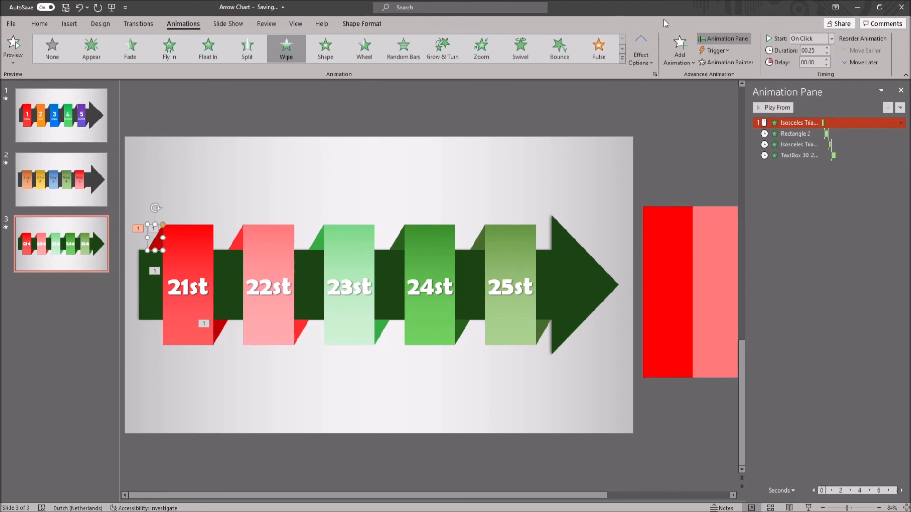
{"action": "left_click", "coordinate": [714, 67]}
{"action": "left_click", "coordinate": [239, 240]}
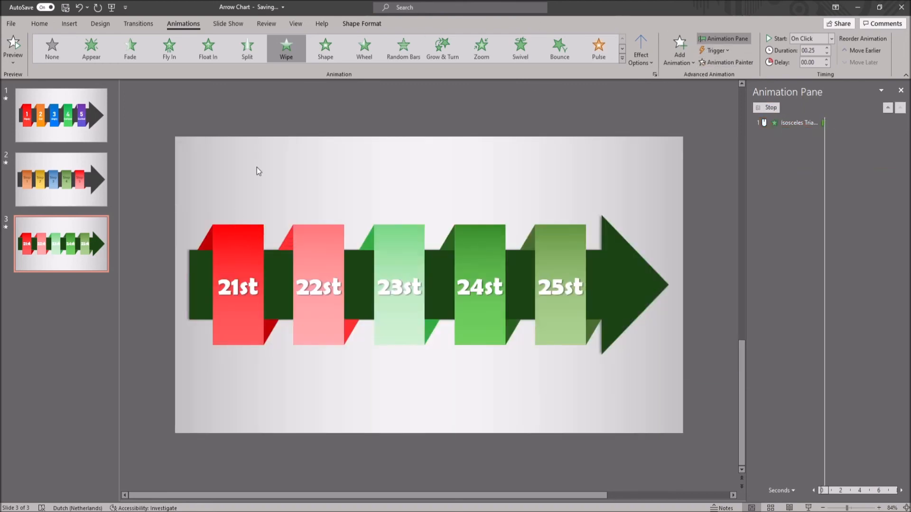
{"action": "left_click", "coordinate": [190, 234]}
{"action": "left_click", "coordinate": [726, 62]}
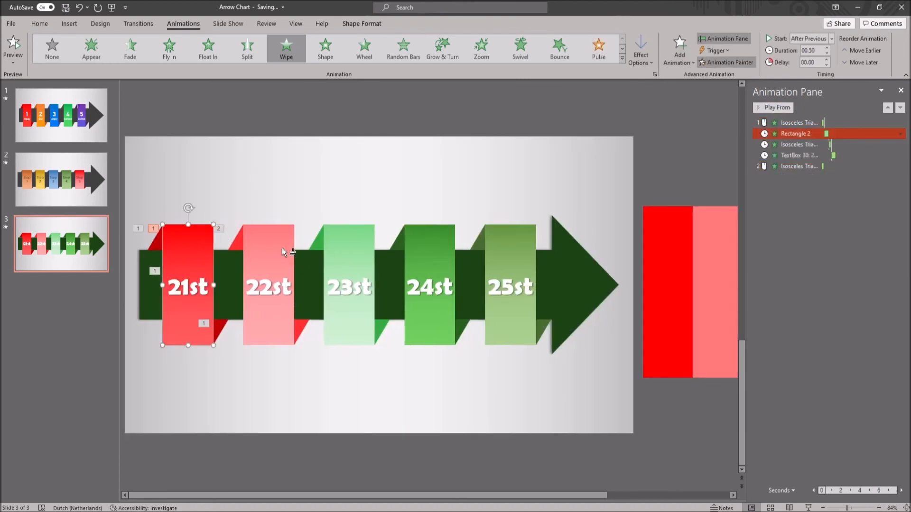
{"action": "left_click", "coordinate": [285, 254]}
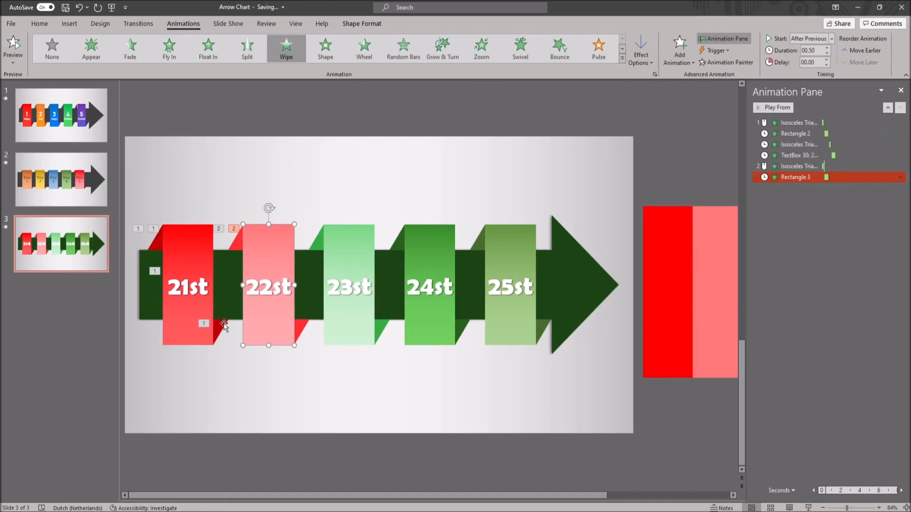
Copy the animations of the lower dark red triangle and "21st" to the pink rectangle's lower fold and "22st"
{"action": "left_click", "coordinate": [220, 327]}
{"action": "left_click", "coordinate": [726, 63]}
{"action": "left_click", "coordinate": [301, 327]}
{"action": "left_click", "coordinate": [188, 287]}
{"action": "left_click", "coordinate": [725, 62]}
{"action": "left_click", "coordinate": [269, 287]}
Copy the matching animations to the light green folds, rectangle and "23st", and to the green rectangle and its upper fold
{"action": "left_click", "coordinate": [236, 241]}
{"action": "left_click", "coordinate": [726, 62]}
{"action": "left_click", "coordinate": [375, 351]}
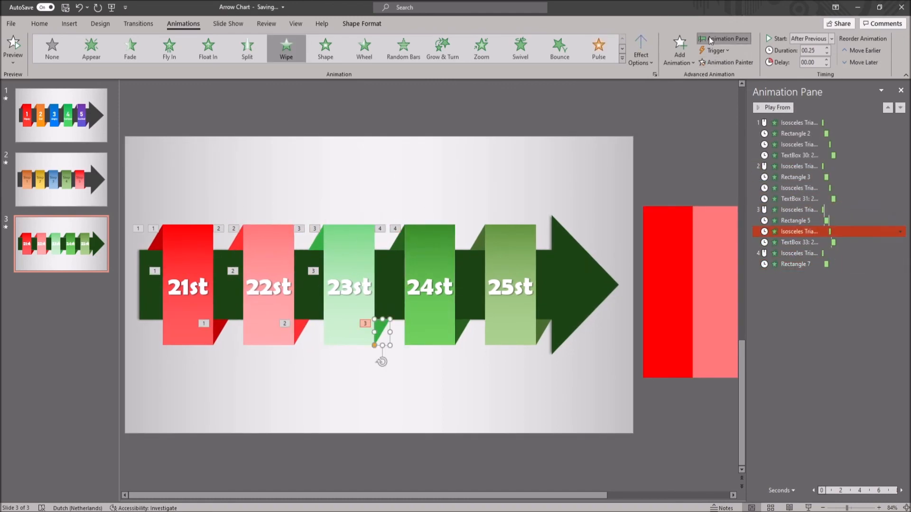